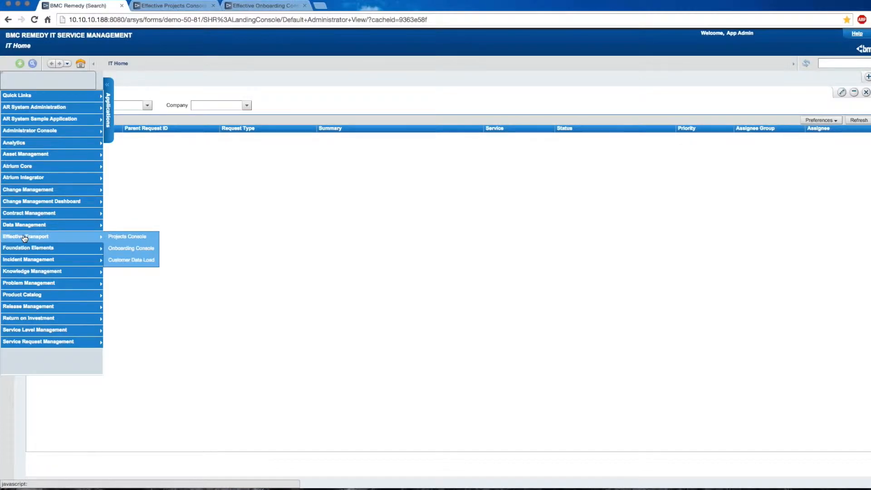
- Switch to the Projects Console and list the projects of the customer Effective Technologies
left_click(145, 7)
left_click(66, 93)
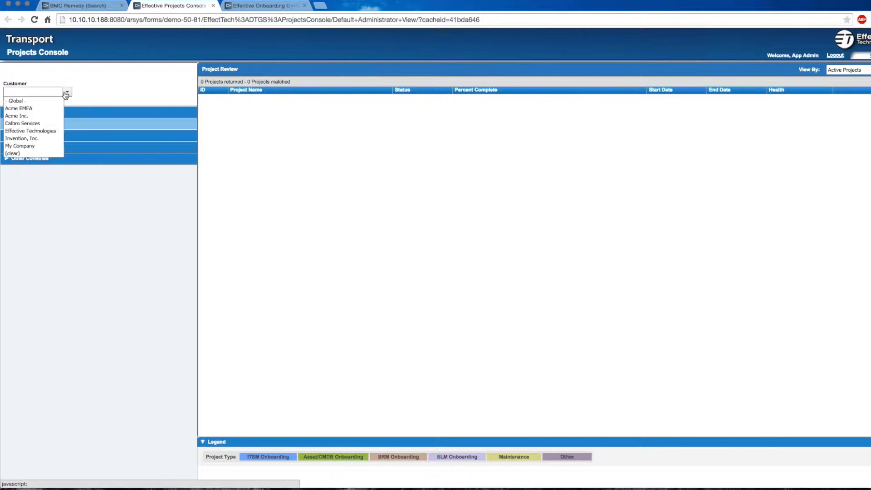
left_click(41, 131)
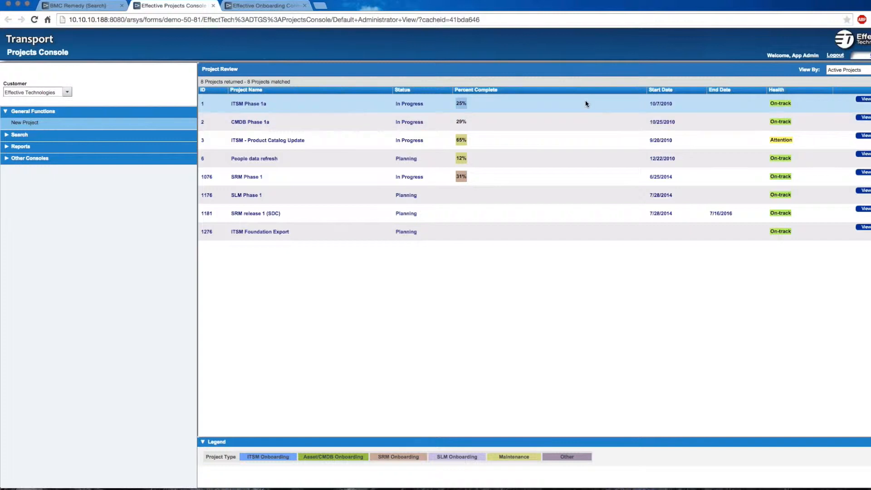
- Review the ITSM Phase 1a project's activities, newest journal entry and configuration, and close the review
left_click(865, 99)
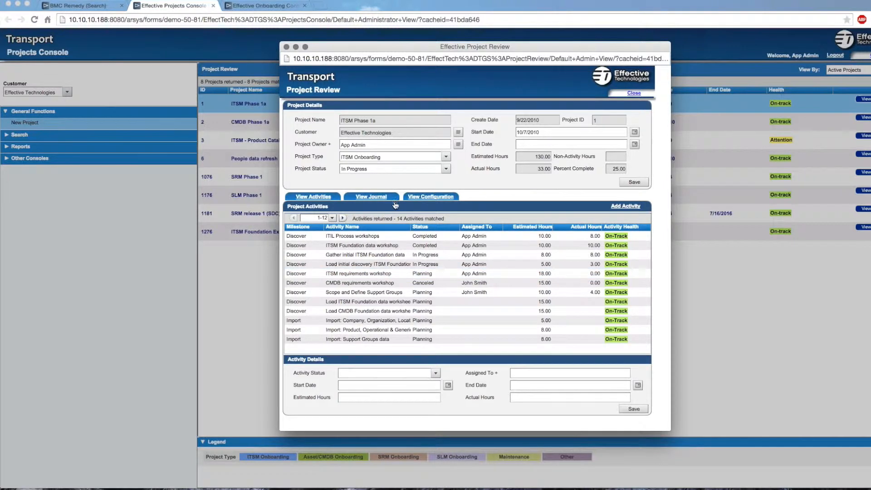
left_click(379, 198)
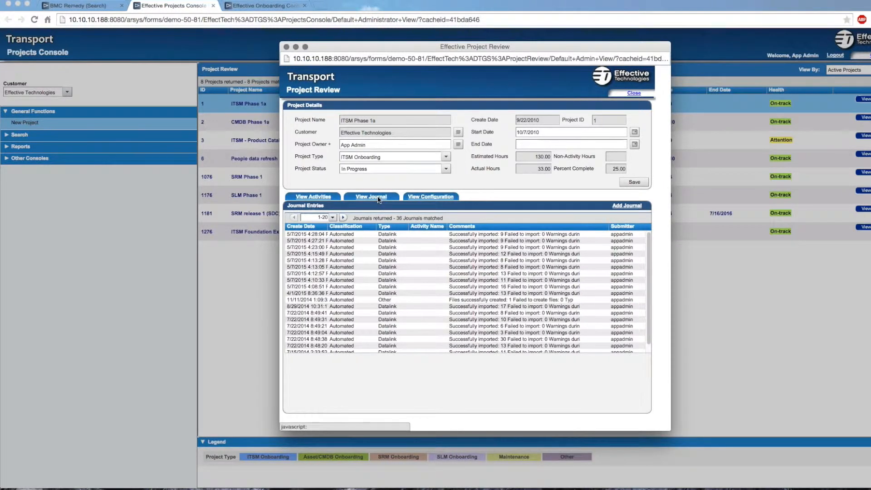
left_click(368, 234)
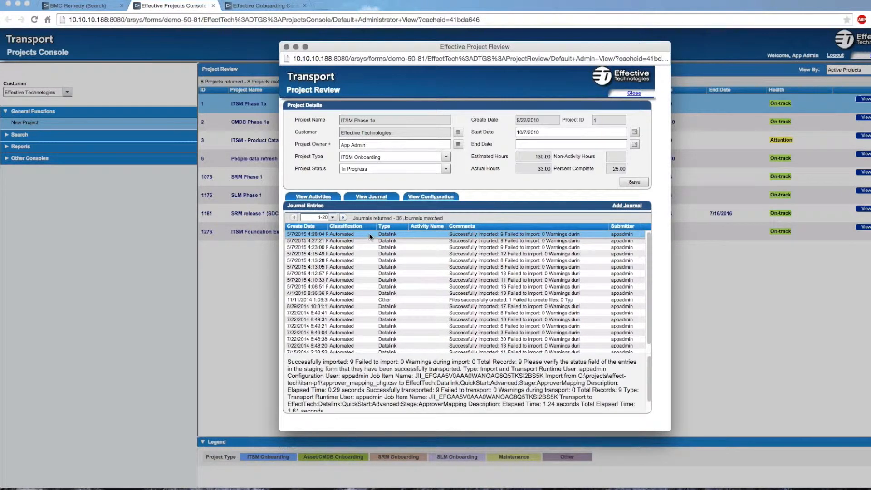
left_click(426, 199)
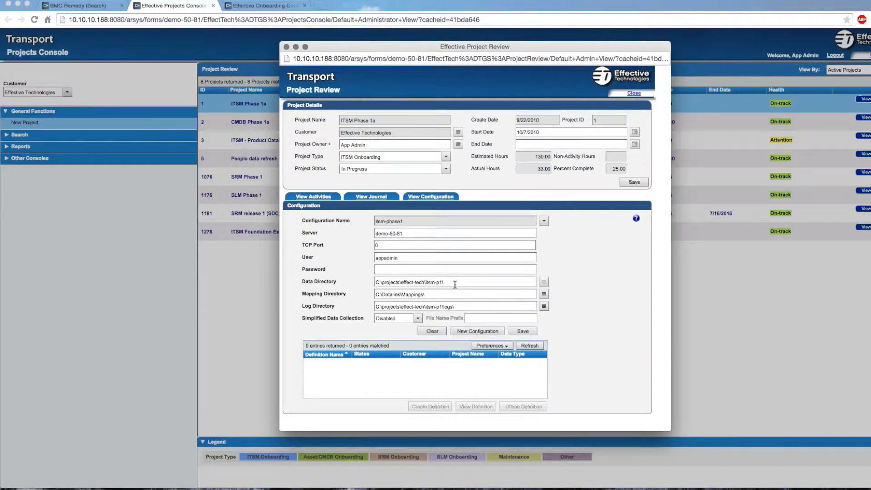
left_click(635, 94)
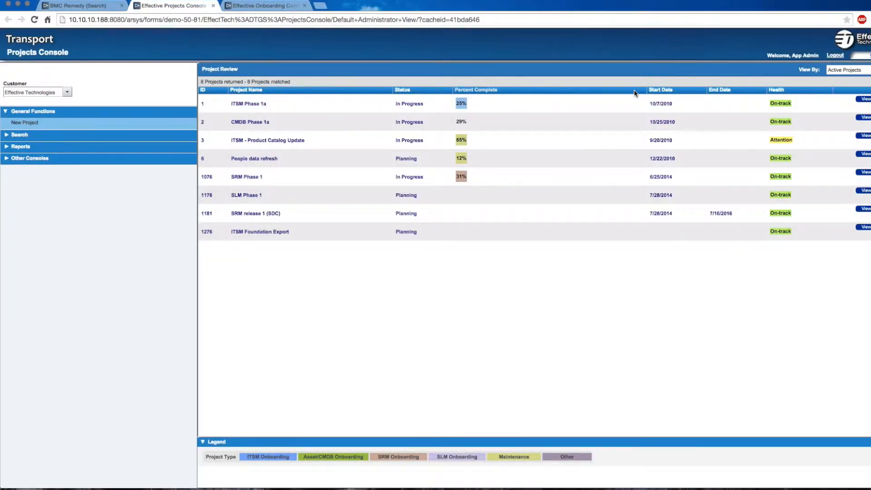
- Switch to the Onboarding Console and read the newest journal entry of the ITSM Phase 1a project
left_click(263, 6)
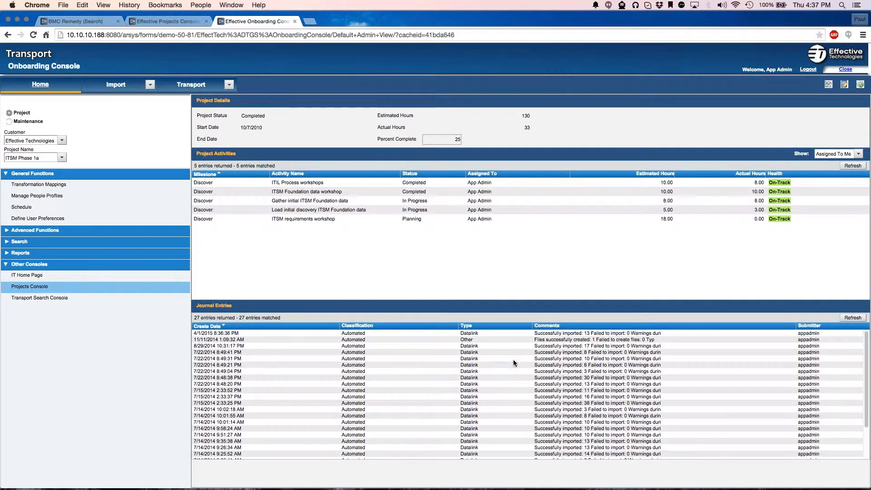
left_click(539, 334)
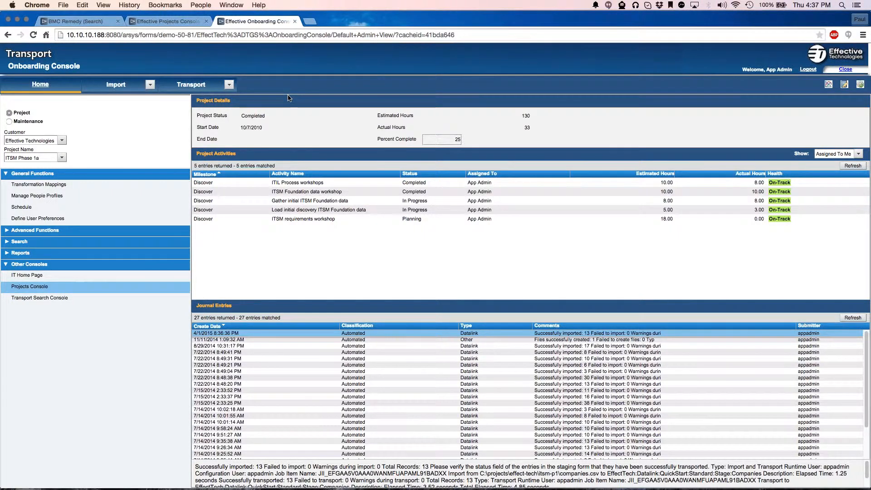
- Import and transport the Organization data type as ITSM data for the ITSM Phase 1a project
left_click(153, 88)
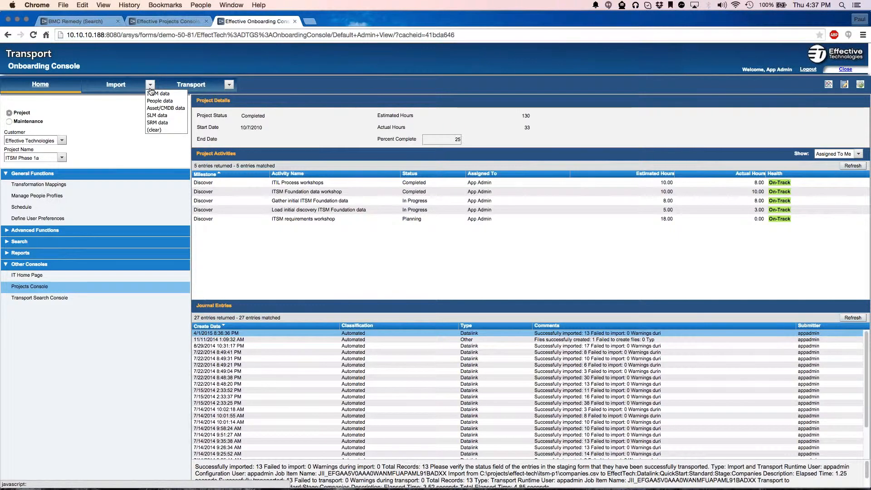
left_click(152, 94)
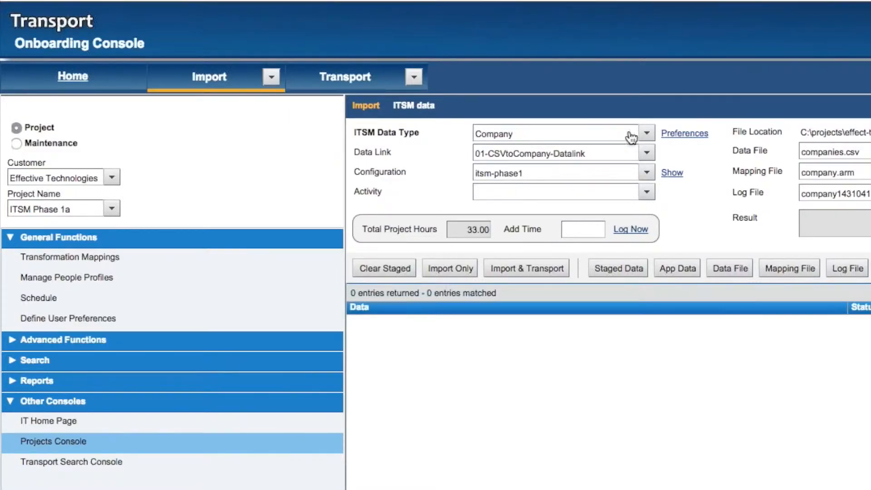
left_click(646, 135)
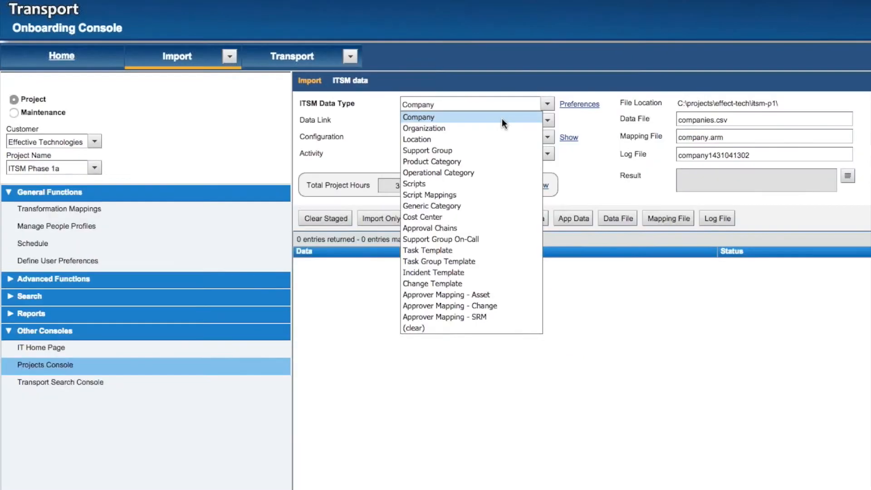
left_click(480, 128)
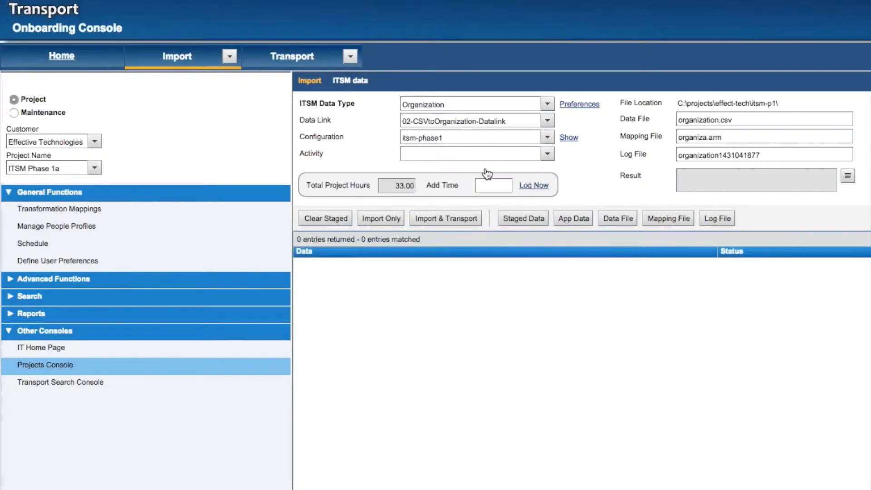
left_click(463, 222)
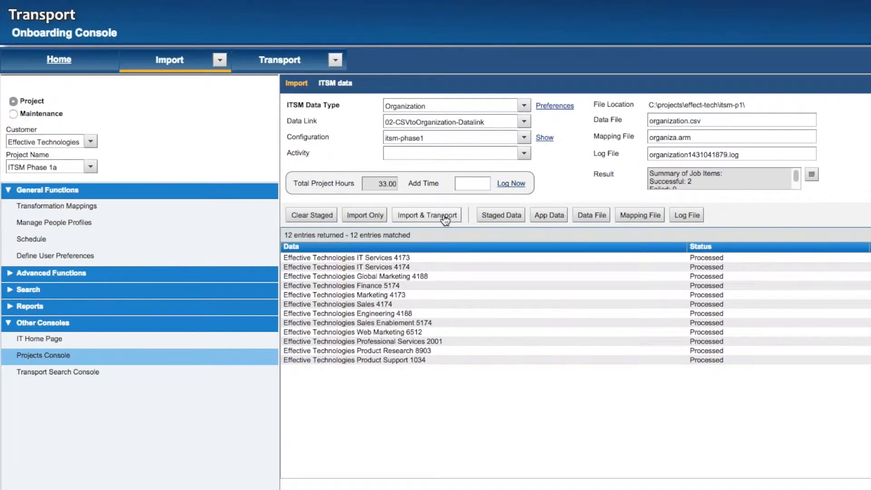
- Import and transport the Approver Mapping - Change data using the itsm-phase1 configuration
left_click(524, 107)
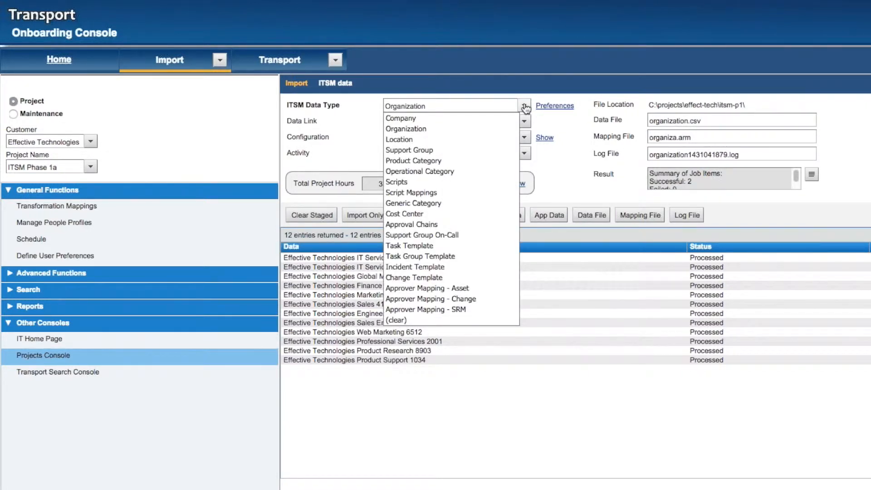
left_click(477, 298)
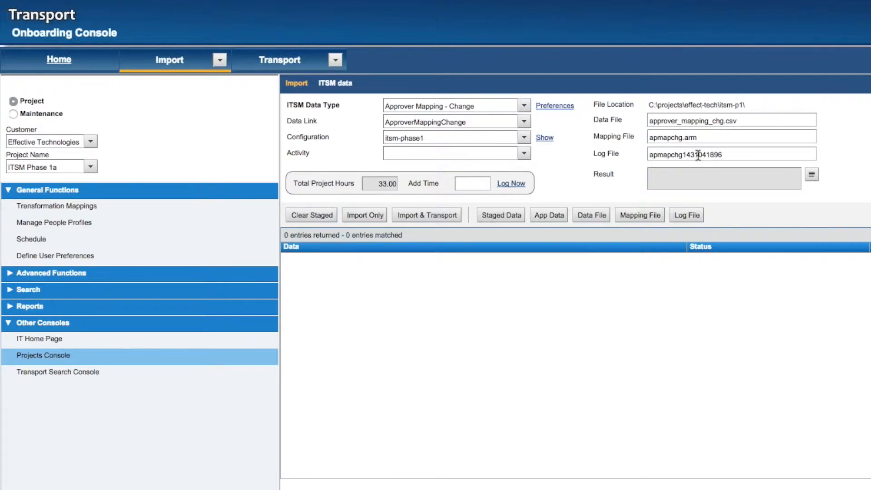
left_click(426, 215)
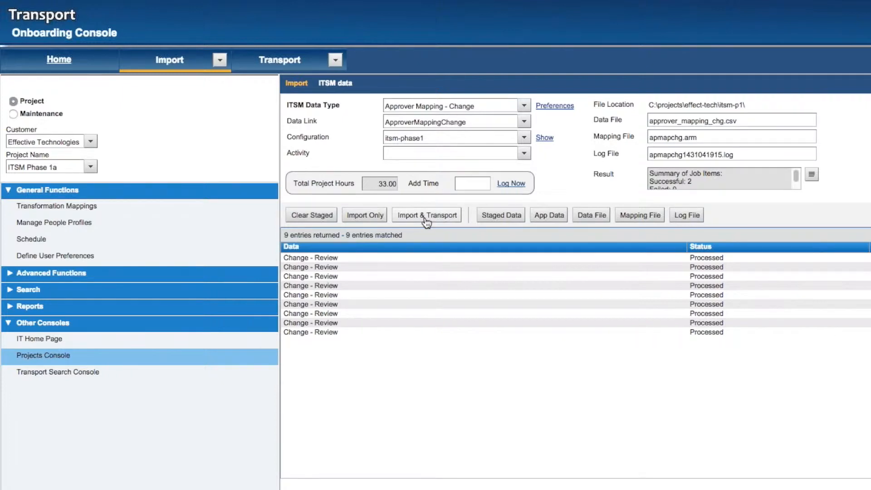
- Open the second staged Change - Review record and examine its processing status options and mapping details
double_click(461, 266)
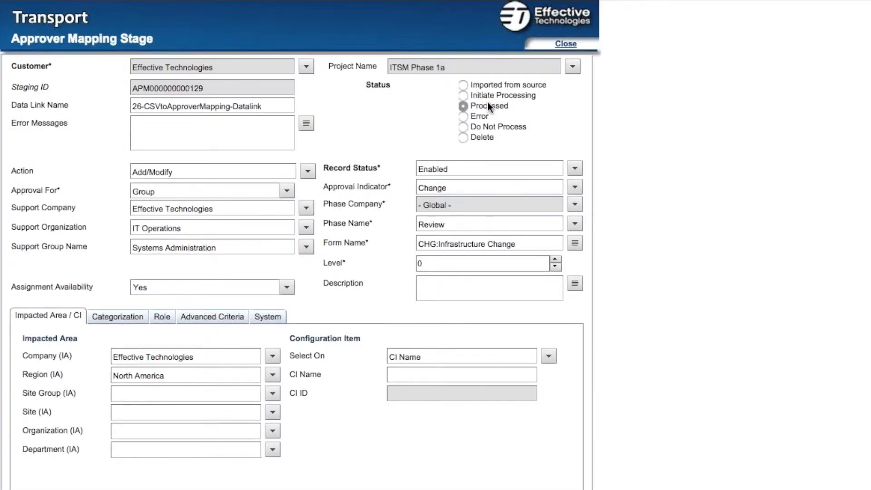
left_click(463, 116)
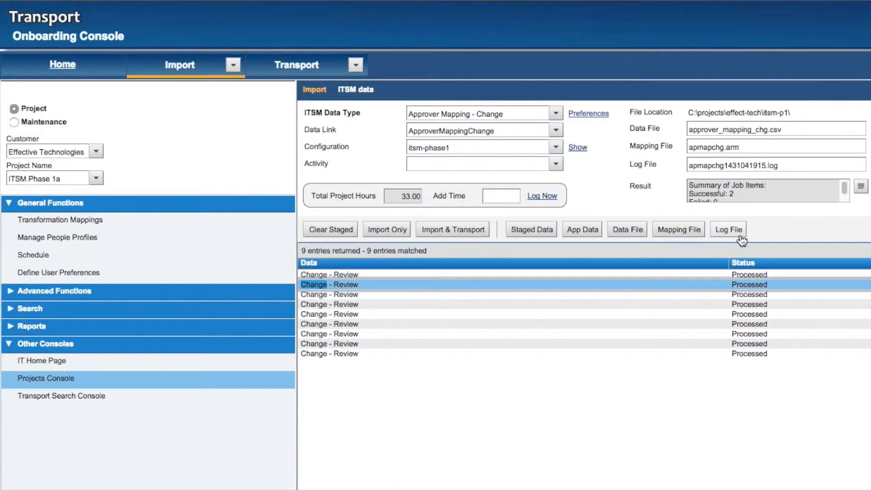
- Open the application data for the approver mappings and search for entries with the approval indicator Change
left_click(584, 229)
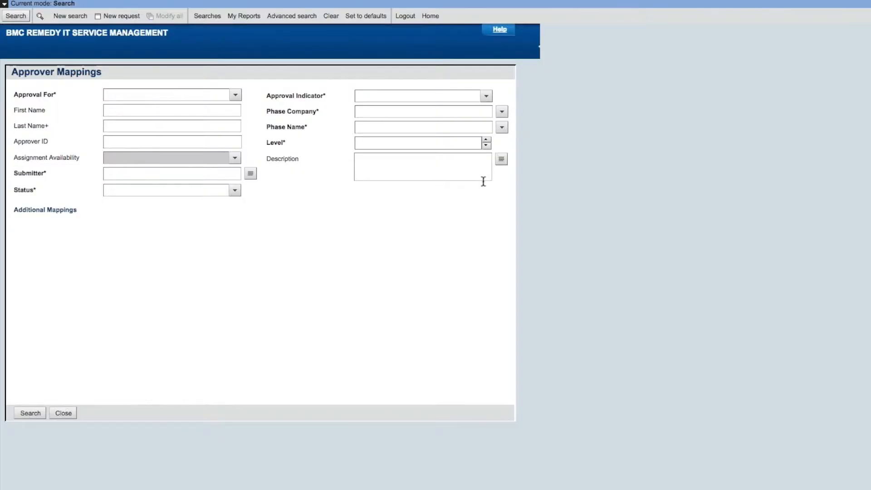
left_click(485, 96)
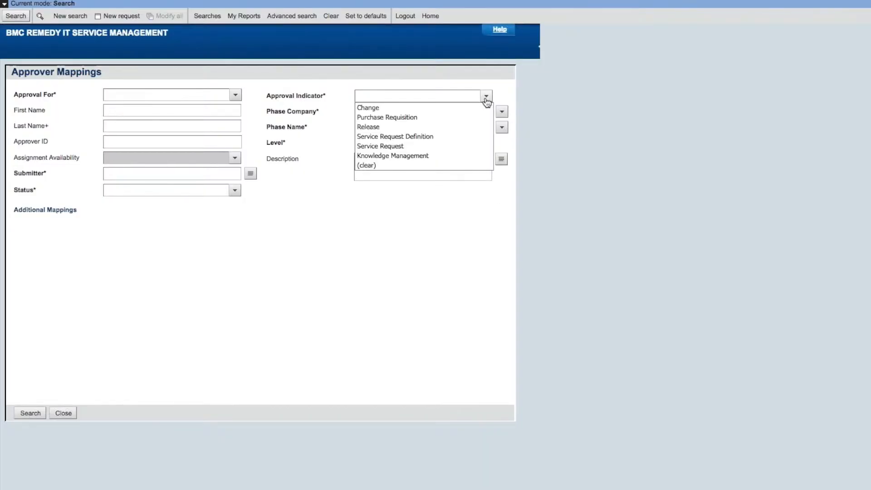
left_click(439, 107)
left_click(23, 413)
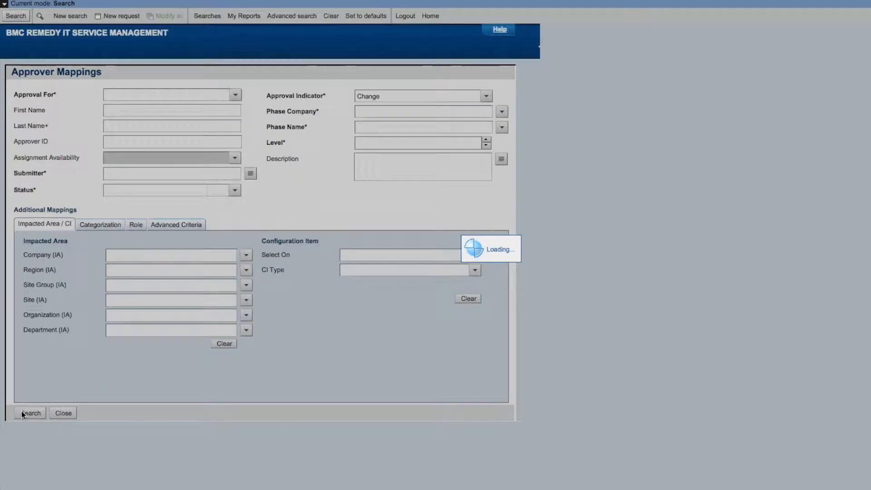
left_click_drag(335, 109, 328, 143)
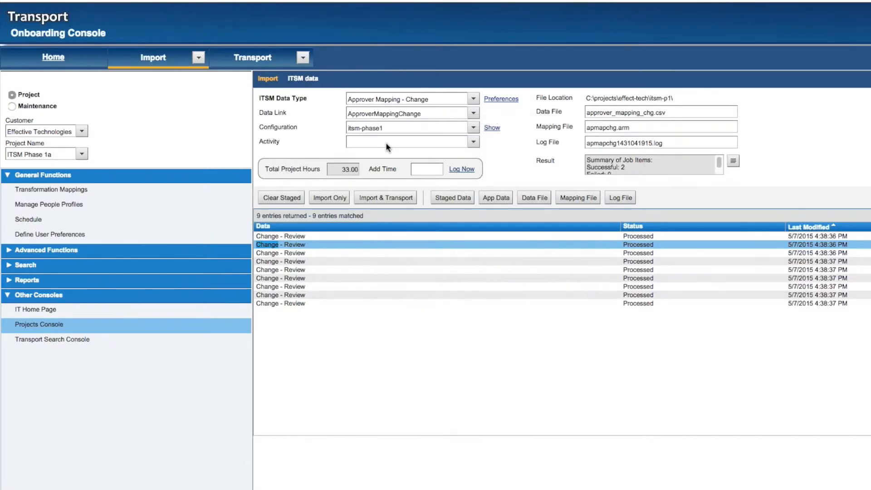
- Choose Product Category as the ITSM data type and search the product catalog for Hardware, Personal Computer, Laptop
left_click(473, 99)
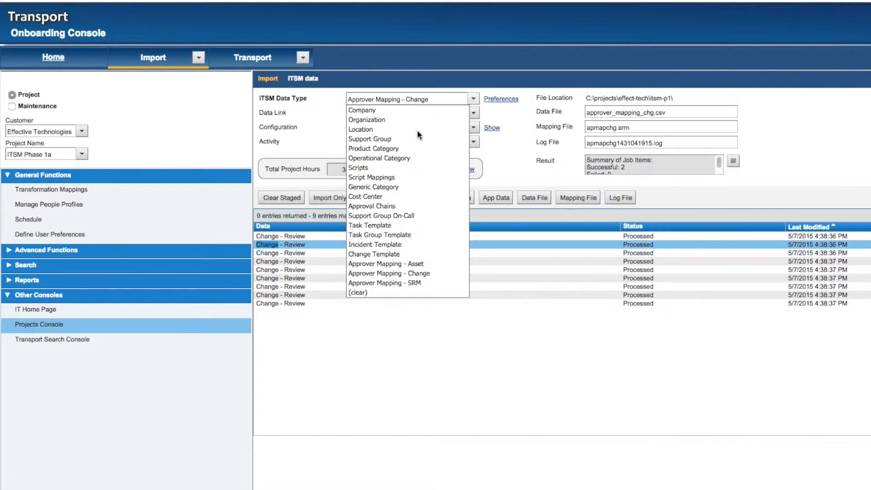
left_click(388, 149)
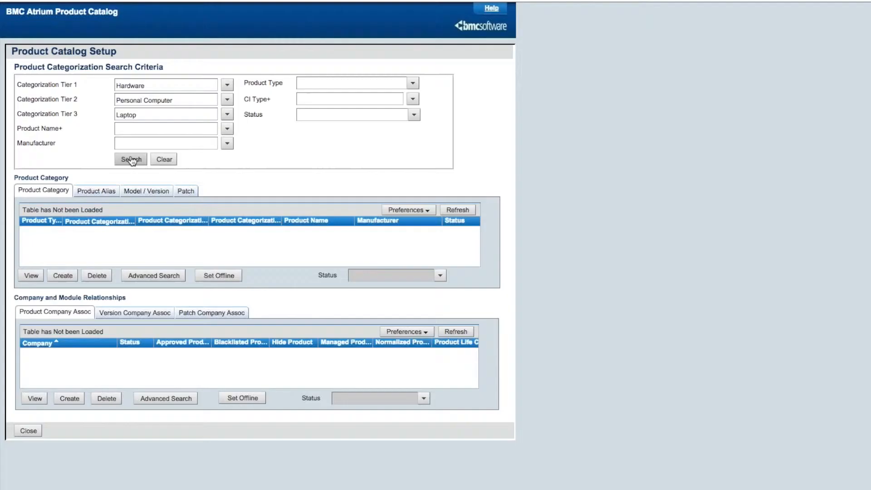
left_click(131, 160)
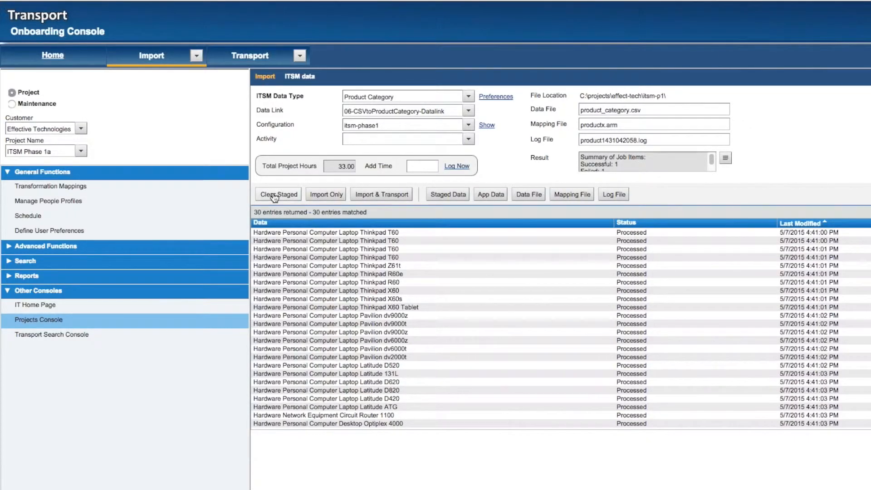
- Clear the staged product category records and, in Finder, look through the itsm-p1 project folder for the update CSV files
left_click(274, 195)
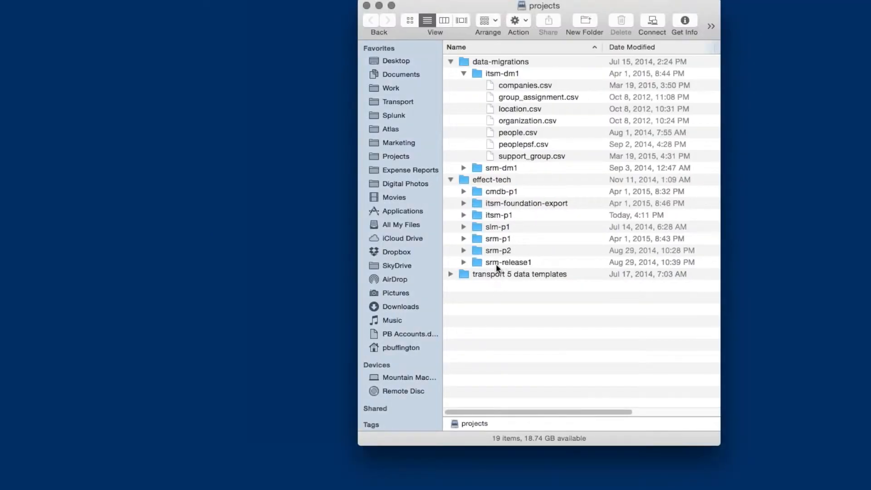
left_click_drag(581, 10, 354, 26)
left_click(236, 91)
left_click(236, 150)
scroll(301, 288, "down", 3)
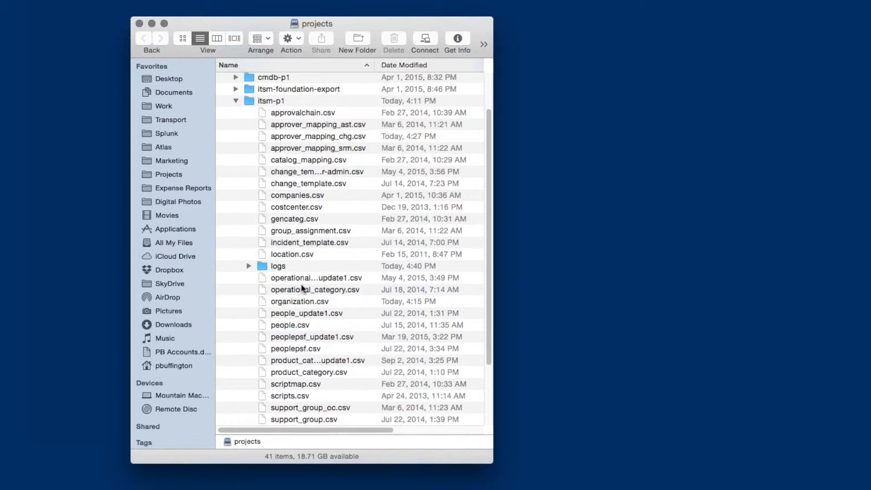
left_click(337, 275)
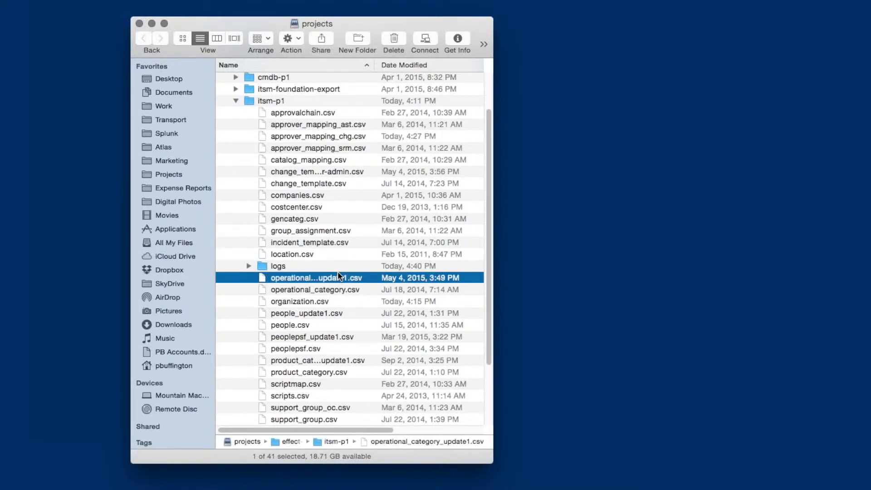
left_click(338, 277)
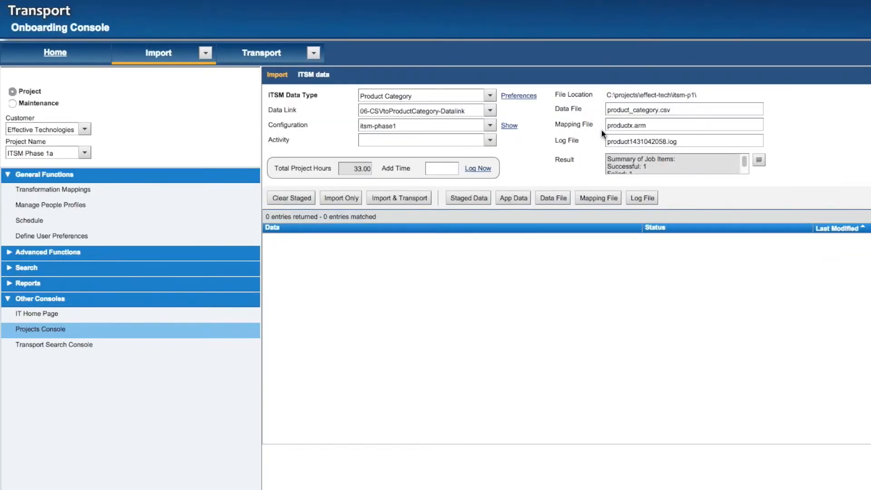
- Set the data file to product_category_update1.csv, and import and transport the product category data
left_click(658, 109)
type("_update1")
left_click(397, 200)
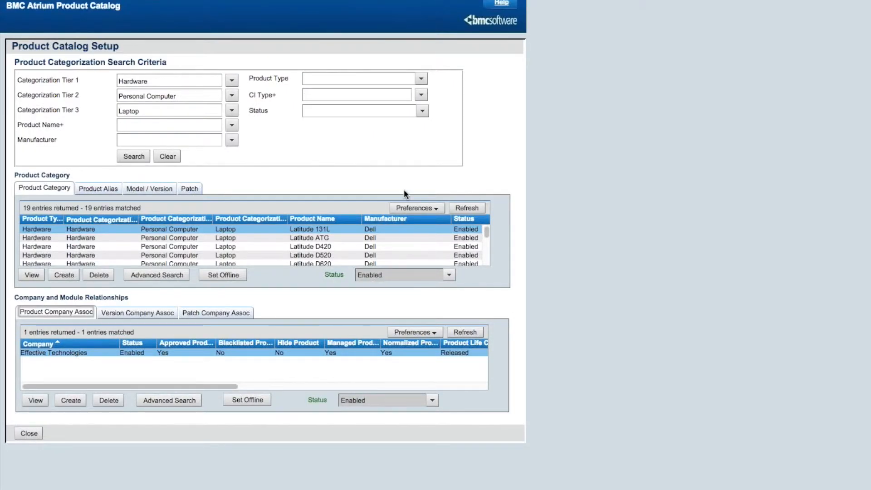
- Repeat the laptop search in Product Catalog Setup and set the Latitude D420 product offline
left_click(132, 158)
left_click(181, 248)
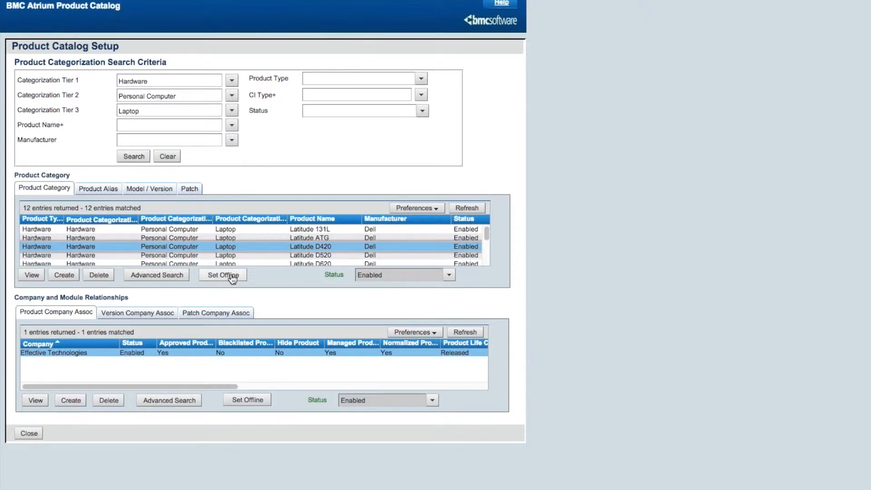
left_click(231, 276)
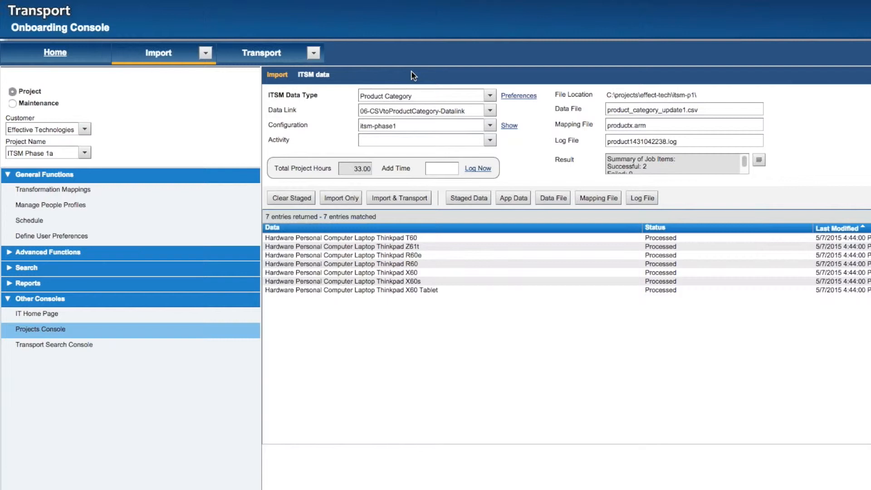
- Open the staged Thinkpad Z61t product record and set its record status to Offline
double_click(387, 245)
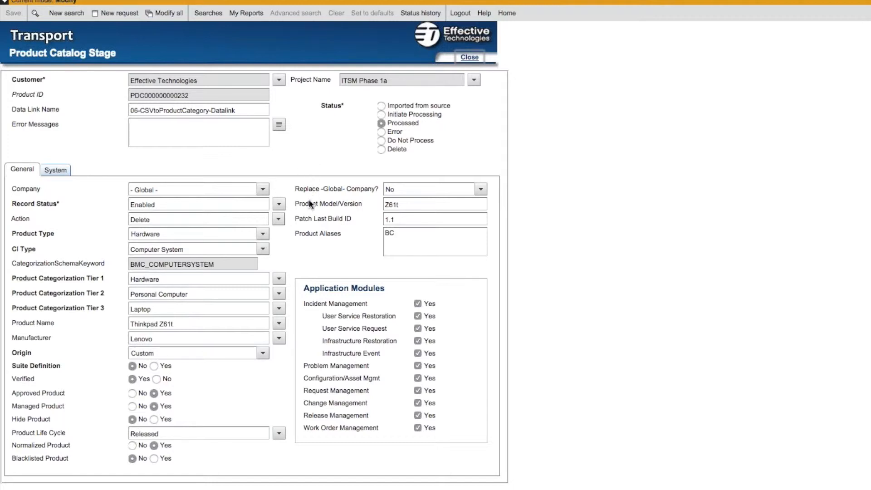
left_click(280, 205)
left_click(287, 227)
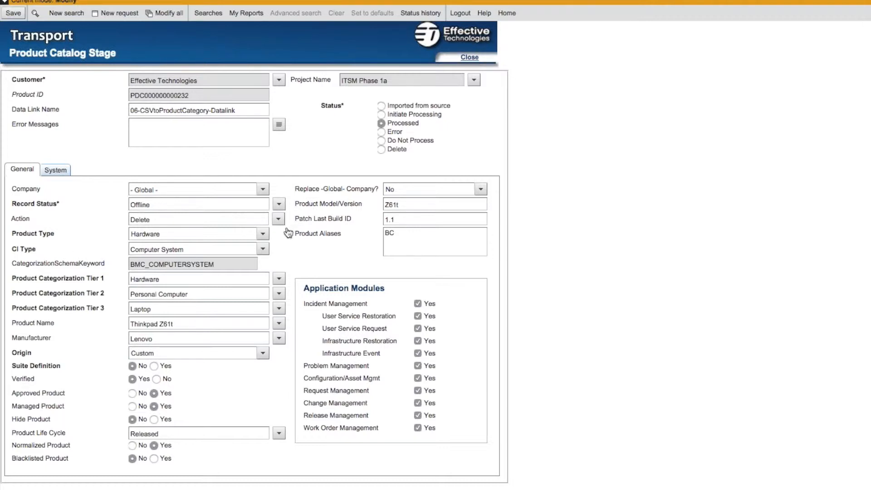
- View the available Action options of the staged Thinkpad Z61t product record
left_click(279, 219)
left_click(287, 229)
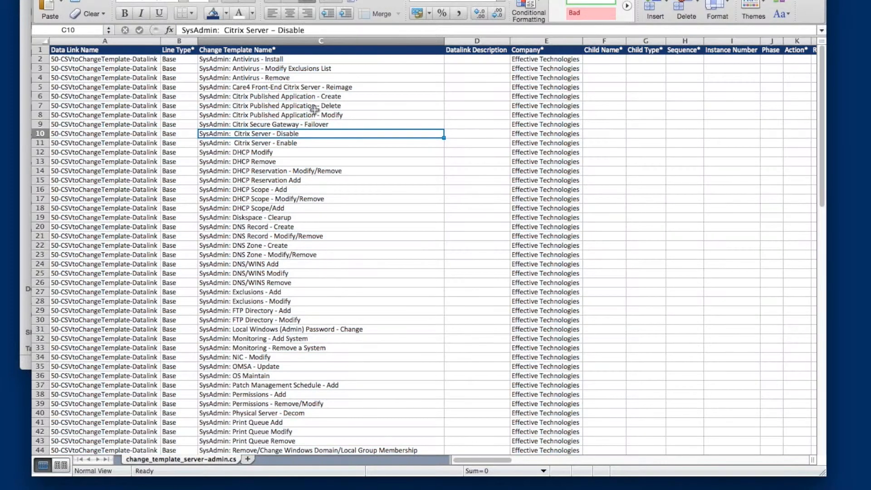
- Hide the Data Link Name column in the change_template_server-admin spreadsheet
left_click(128, 41)
right_click(127, 42)
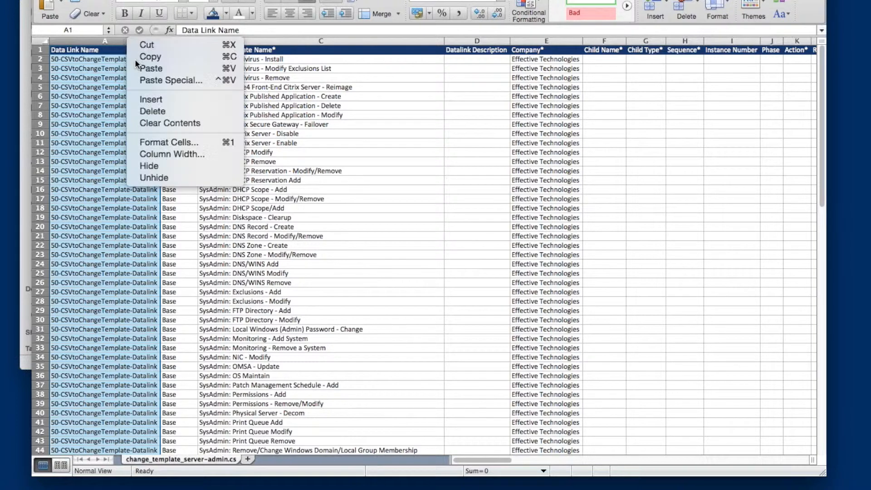
left_click(167, 169)
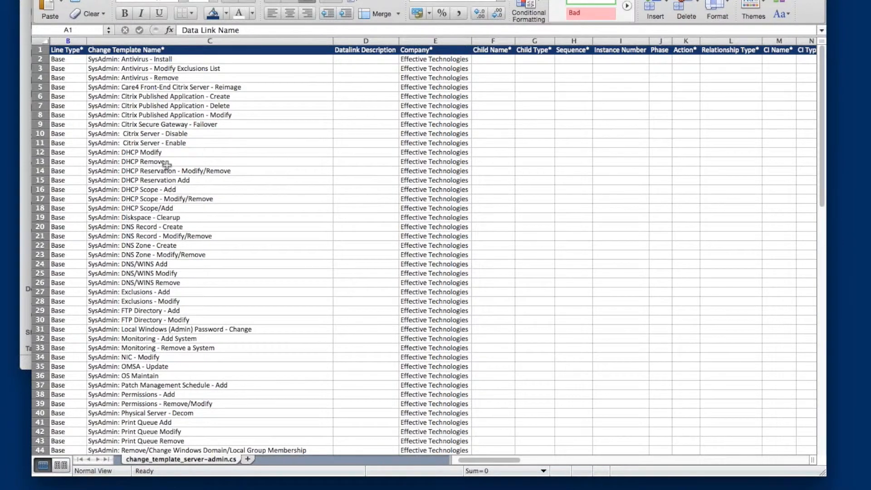
- Examine the change template rows and columns, from line type and template name through classification, operational categories, and coordinator, manager and authoring groups
left_click(69, 40)
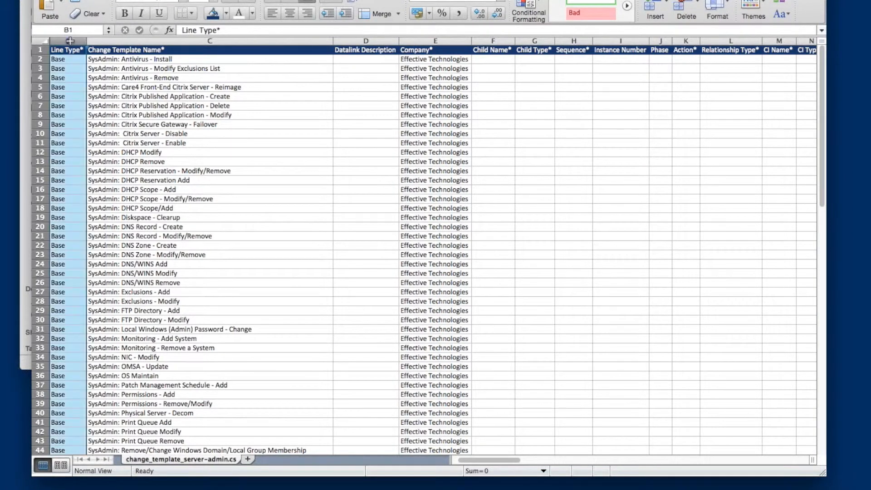
left_click(220, 111)
scroll(219, 111, "right", 1)
scroll(219, 111, "right", 7)
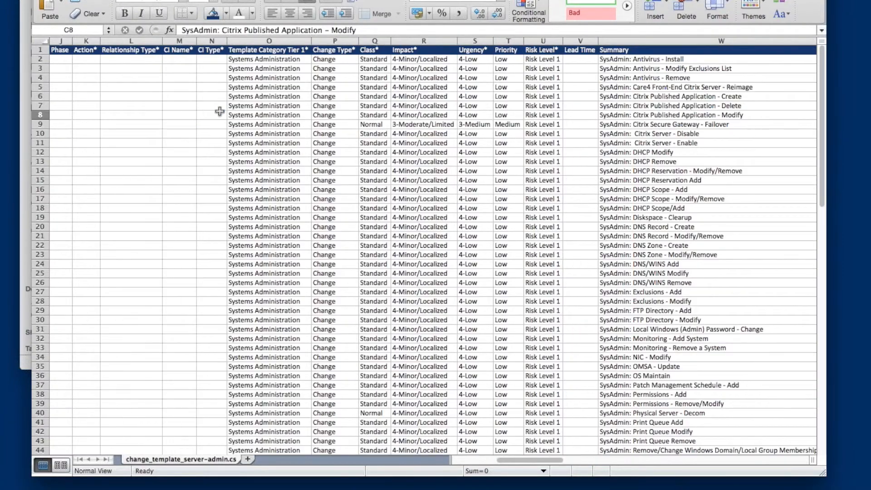
scroll(219, 111, "right", 9)
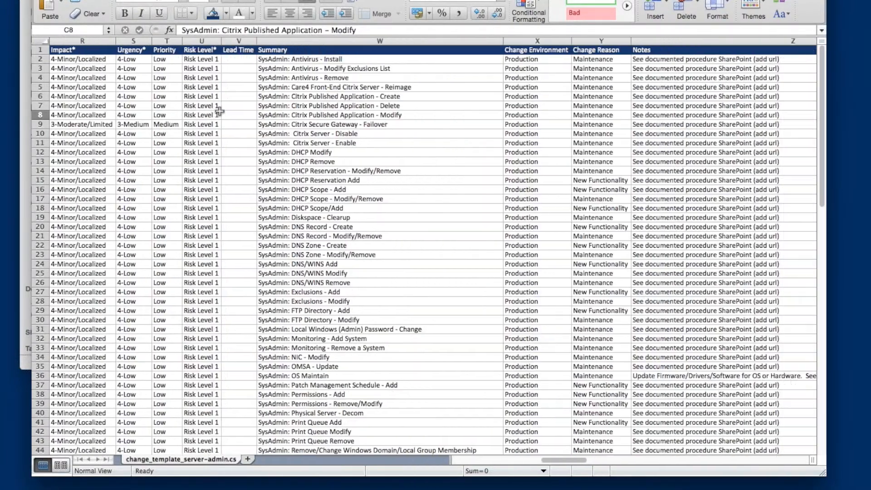
scroll(219, 112, "right", 7)
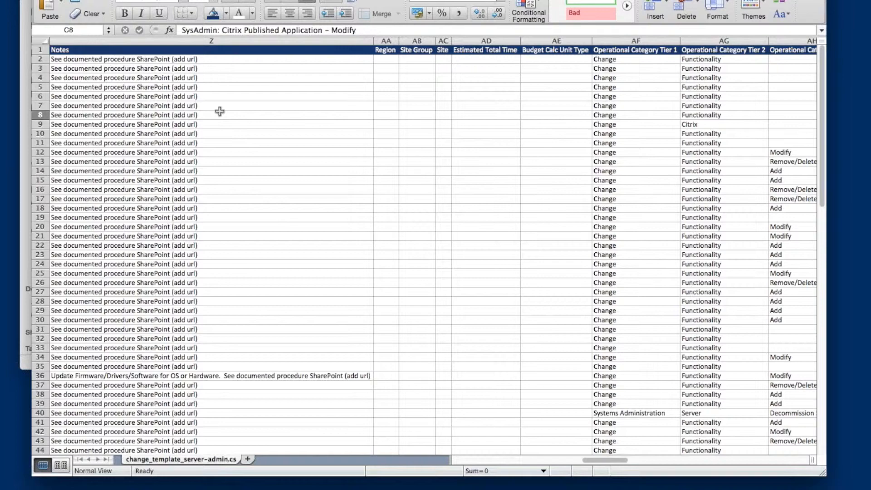
scroll(219, 111, "right", 1)
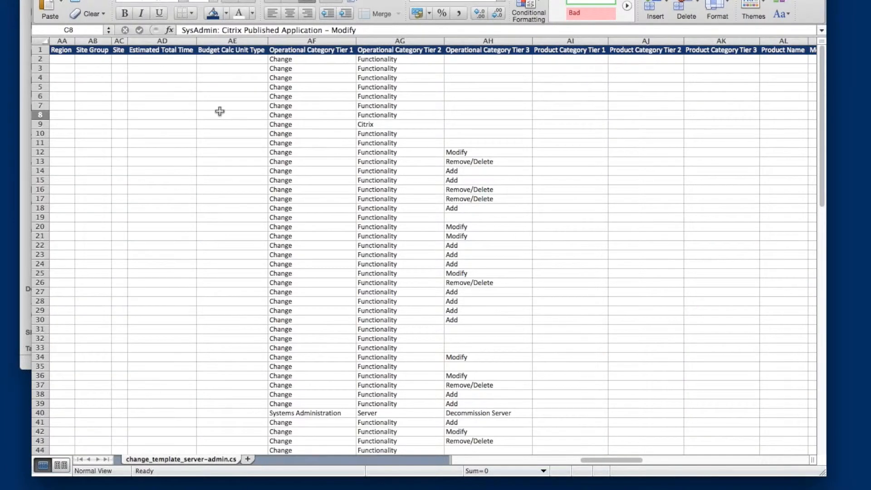
scroll(219, 111, "right", 10)
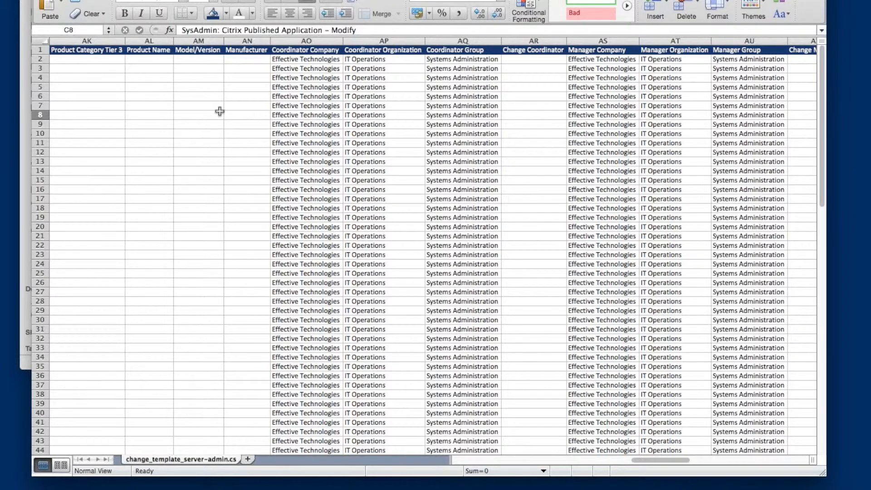
scroll(219, 111, "right", 6)
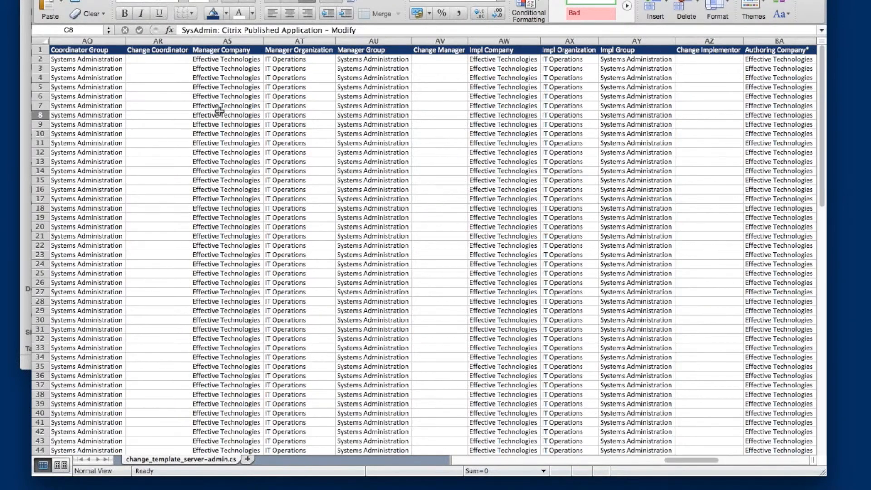
scroll(219, 112, "right", 5)
scroll(219, 112, "left", 12)
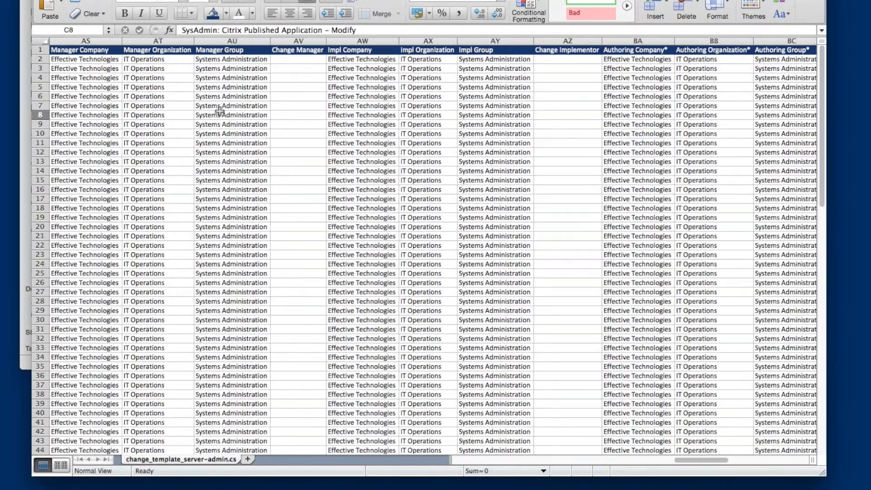
scroll(219, 111, "left", 20)
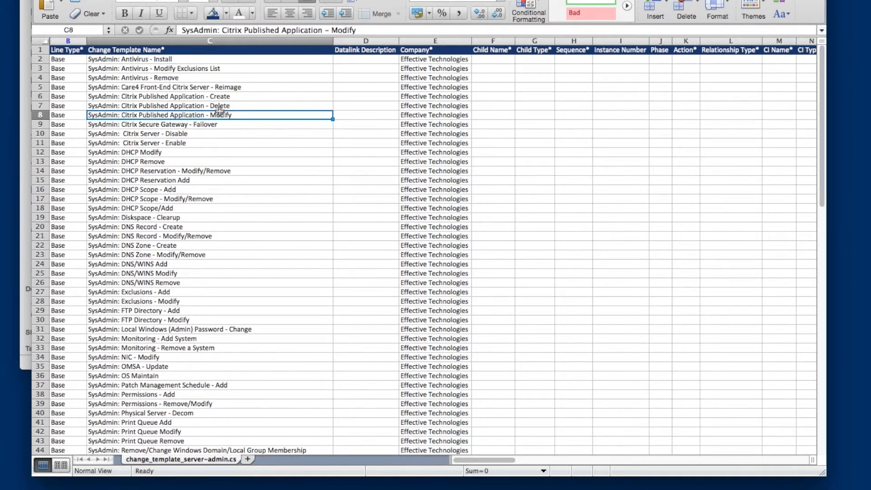
scroll(220, 110, "down", 10)
scroll(219, 111, "up", 10)
- Switch back to the Transport Onboarding Console, set the ITSM data type to Change Template, and clear its staged records
key("super+Tab")
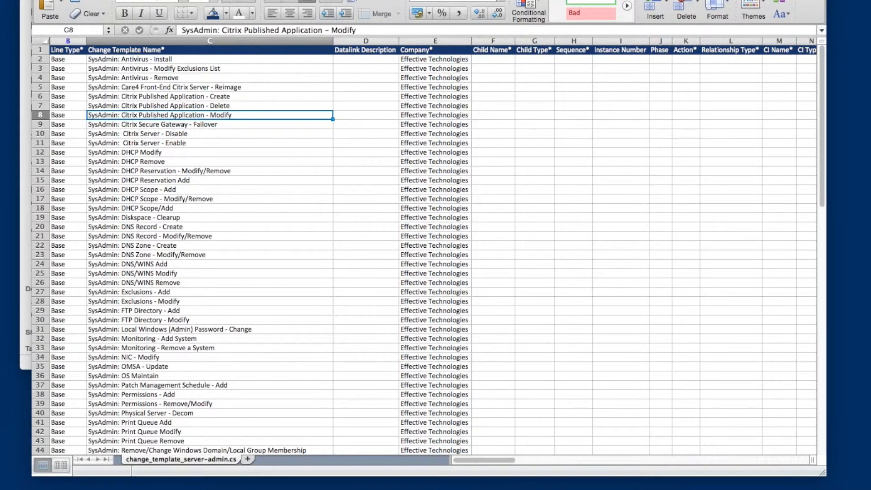
key("super+Tab")
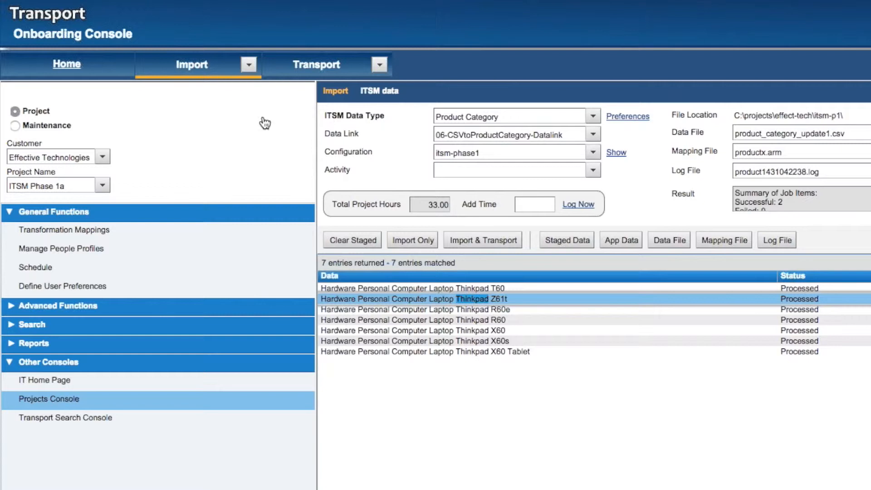
left_click(592, 117)
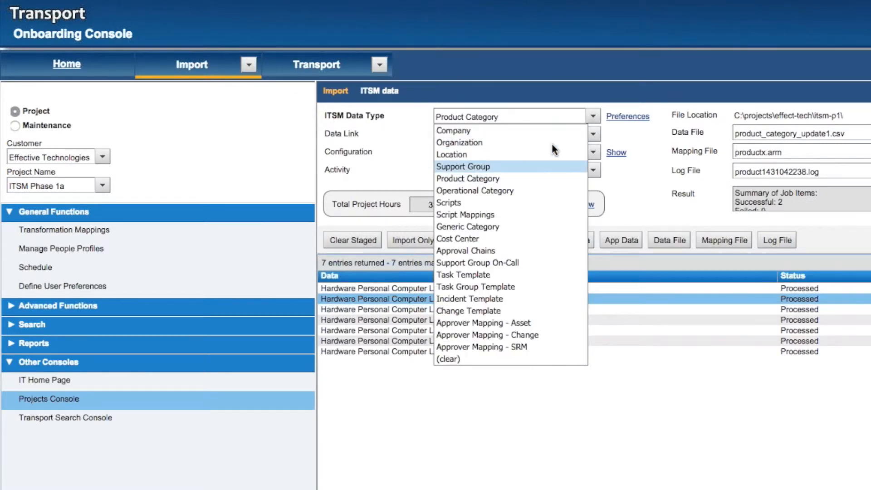
left_click(502, 313)
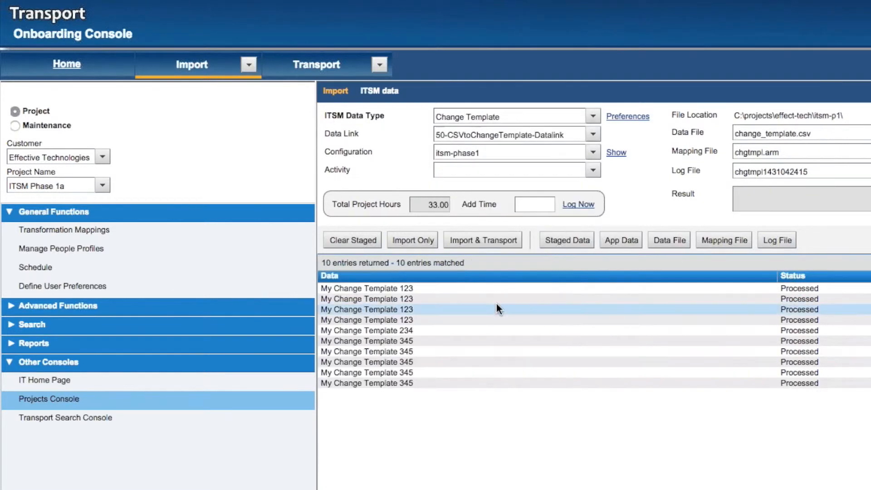
left_click(353, 241)
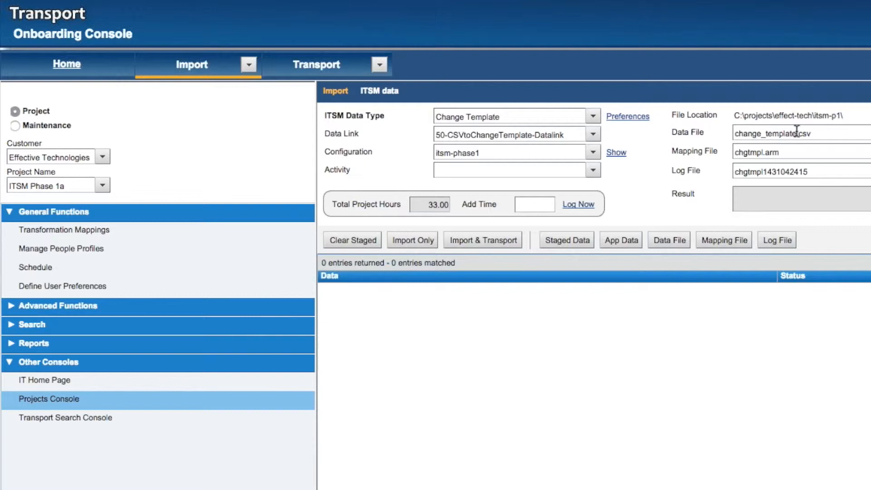
- Import and transport the change templates from change_template_server-admin.csv, and open the application's template records with an enlarged results list
type("_server-admin")
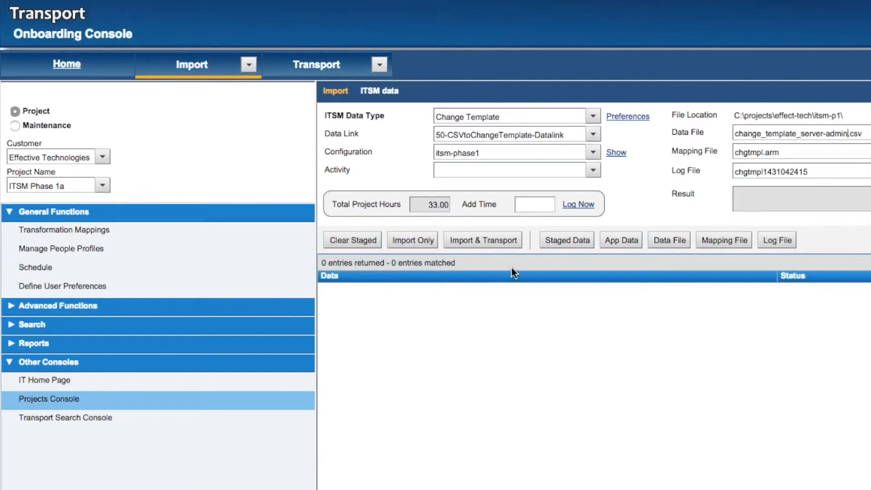
left_click(479, 244)
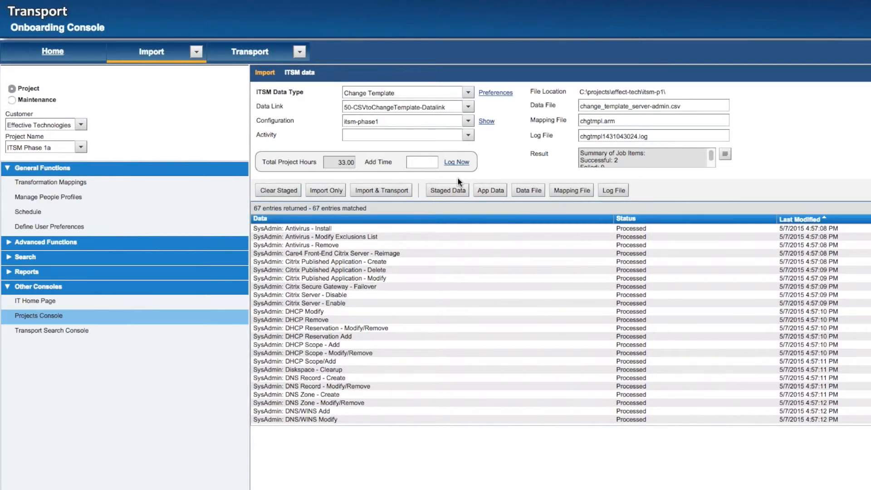
left_click(488, 189)
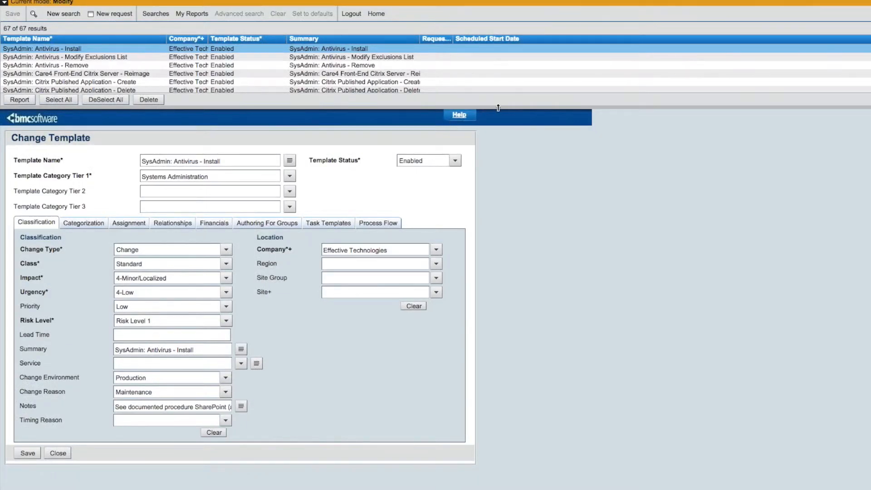
left_click_drag(498, 107, 493, 229)
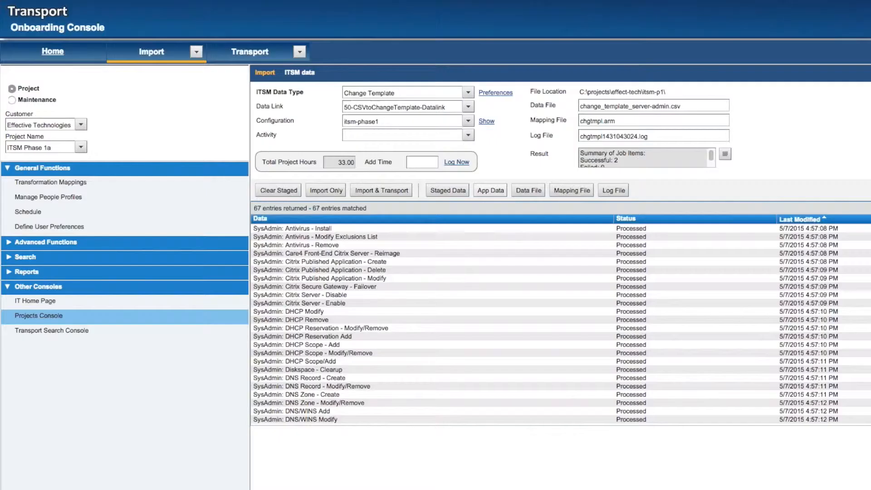
- Open Export BMC Foundation Data from the advanced functions and look over the data types offered for export
left_click(134, 245)
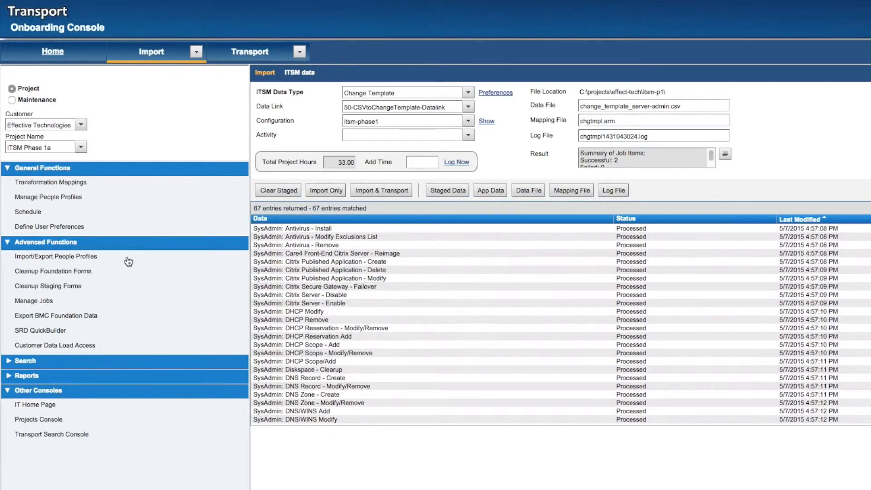
left_click(75, 317)
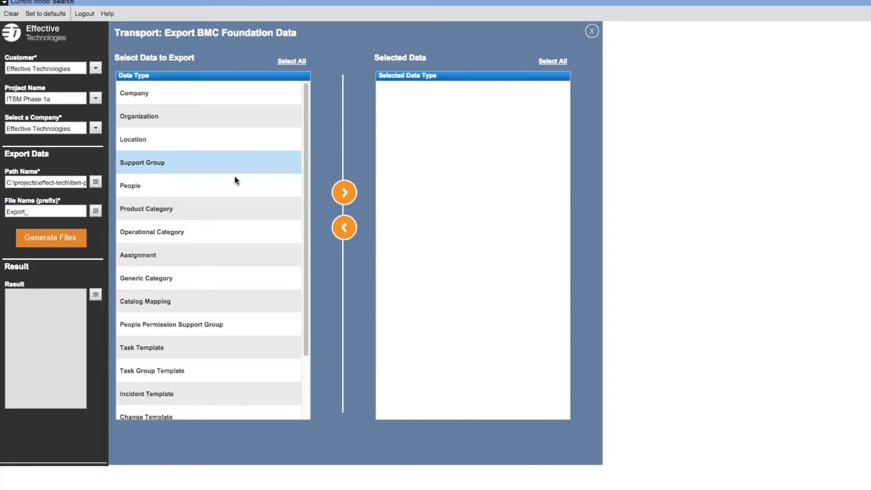
scroll(235, 180, "down", 5)
scroll(235, 180, "up", 5)
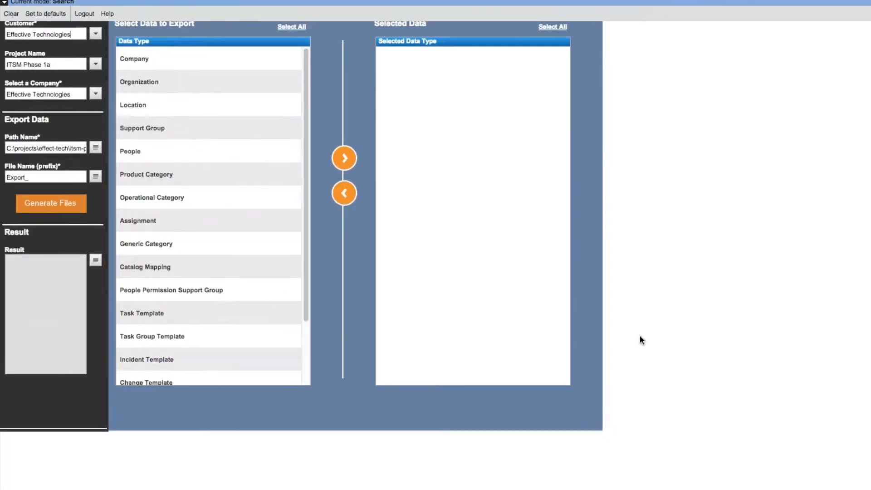
scroll(641, 340, "up", 2)
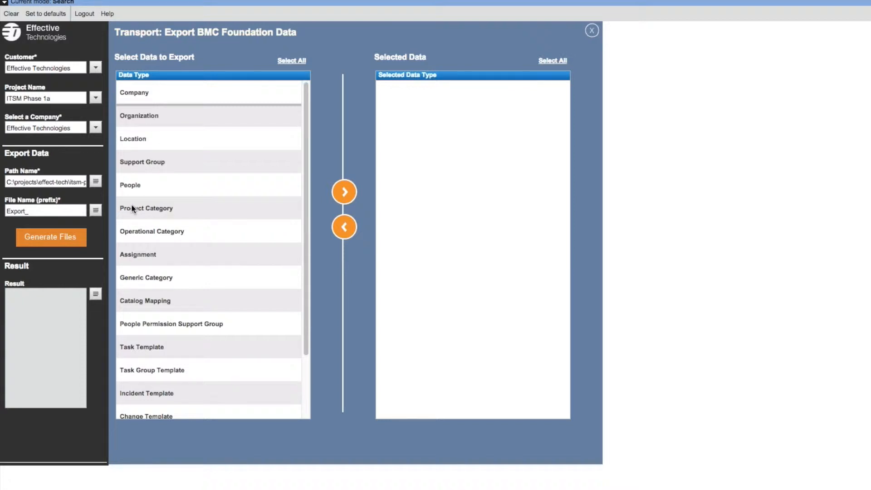
- Add Product Category, Operational Category and Assignment to the data types selected for export
left_click(208, 210)
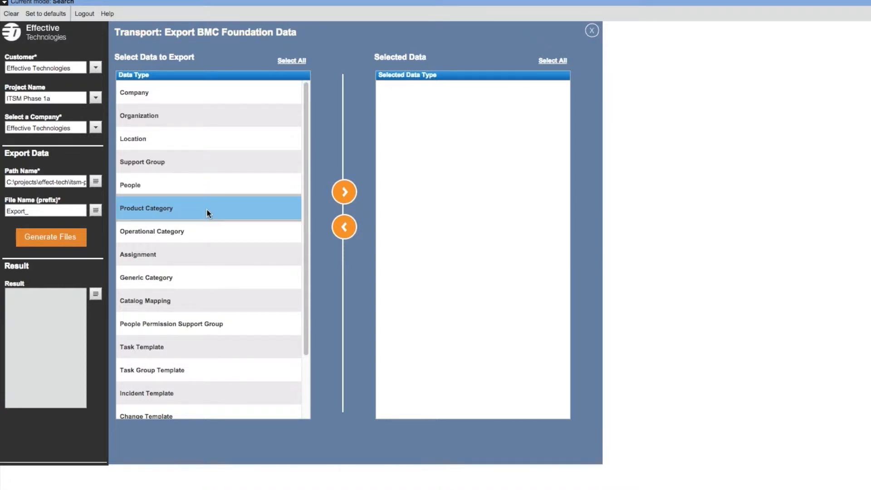
left_click(344, 192)
double_click(174, 208)
left_click(344, 192)
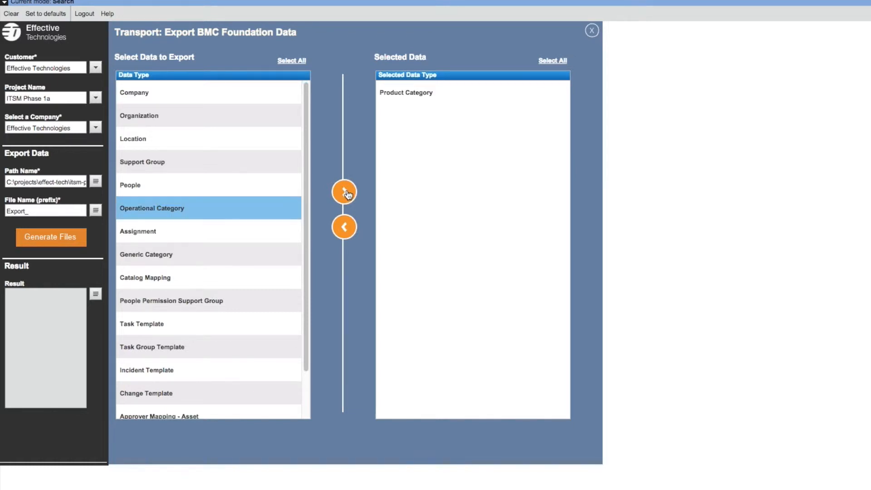
left_click(173, 208)
left_click(345, 192)
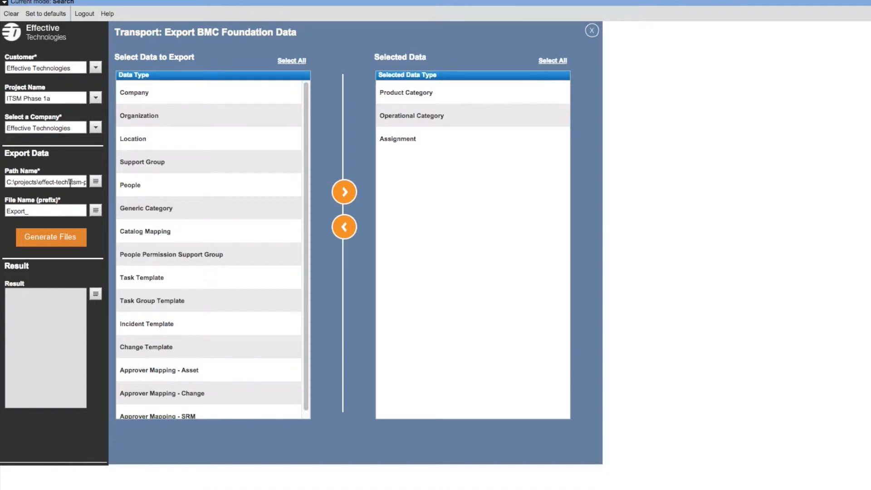
- Set the export file name prefix to Export_05-07-15_, generate the files, and close the export form
left_click(28, 214)
type("05_")
type("07-15_")
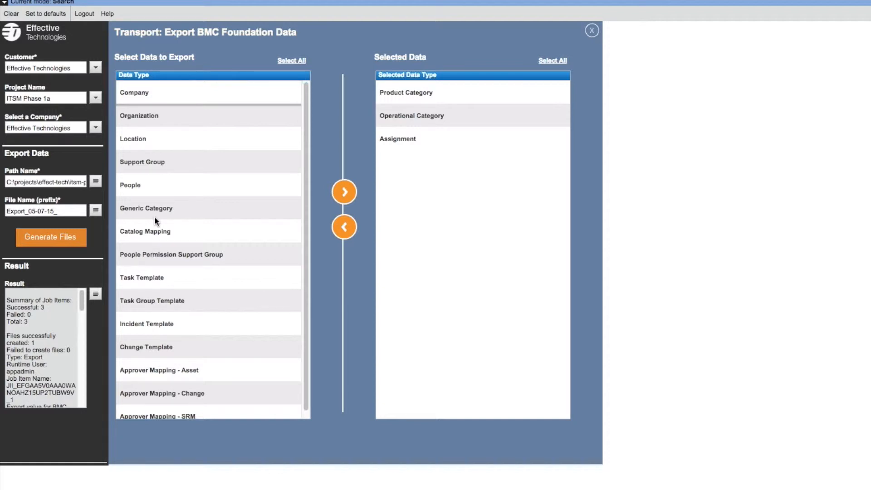
left_click(590, 30)
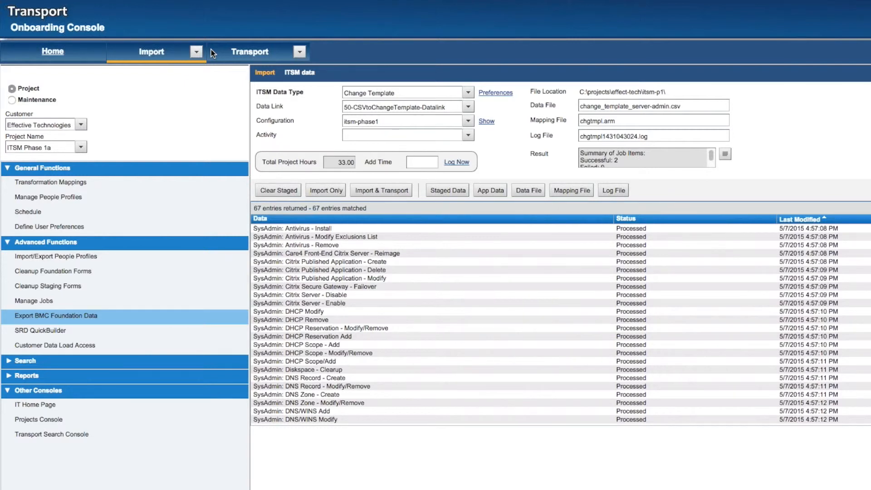
- Set the ITSM data type to Company, and list the existing companies in its application data form
left_click(468, 93)
left_click(435, 105)
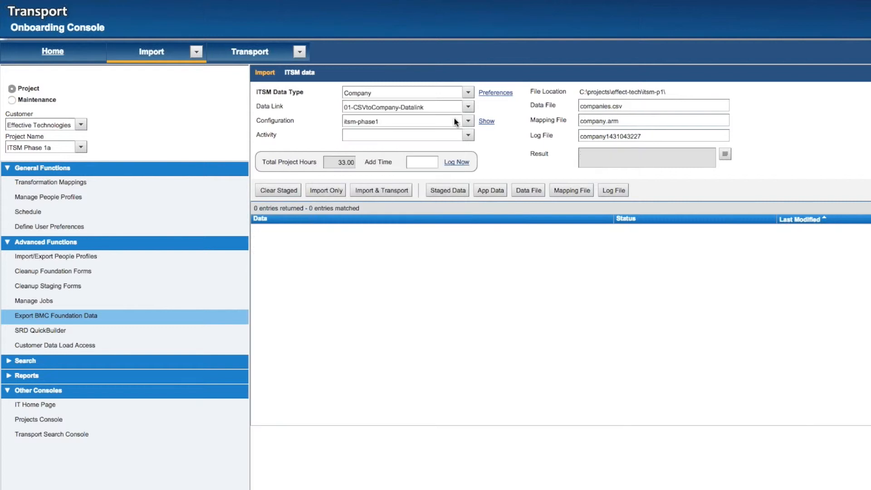
left_click(490, 191)
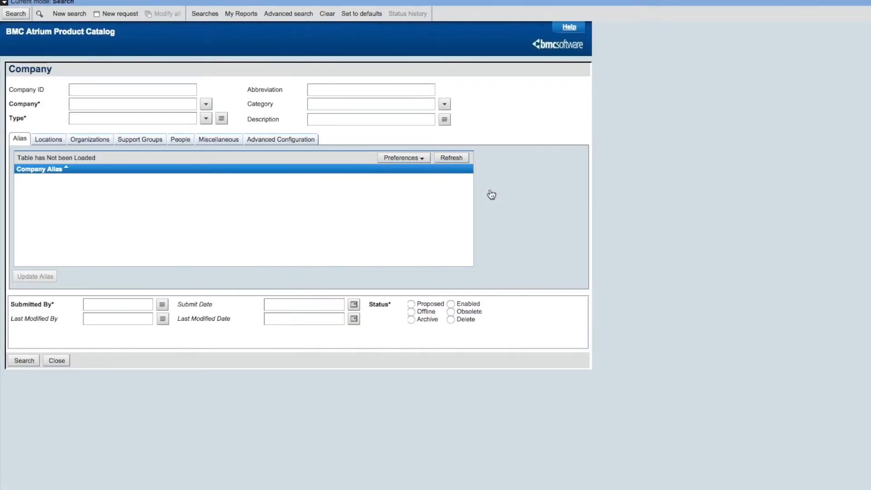
left_click(206, 105)
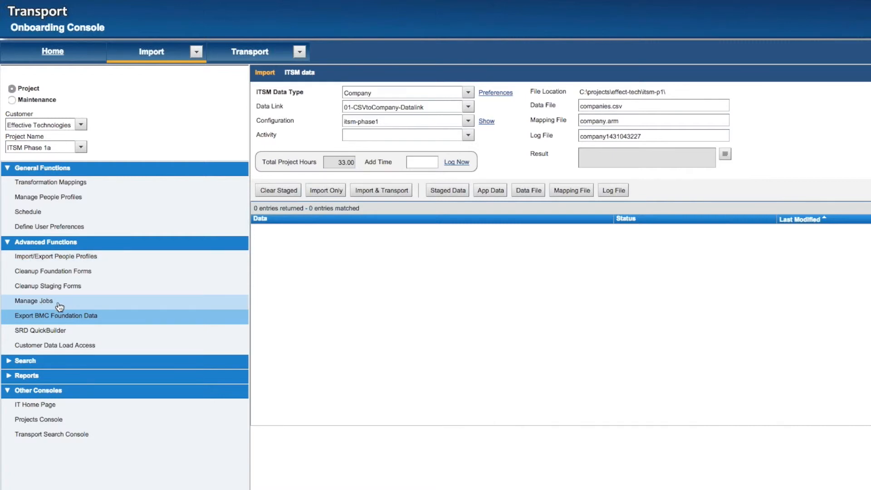
- Open the Job Console, collapse Data Migration - ITSM Foundation Job 1, and select Data Migration - SRM Bulk Load - Job 1
left_click(58, 302)
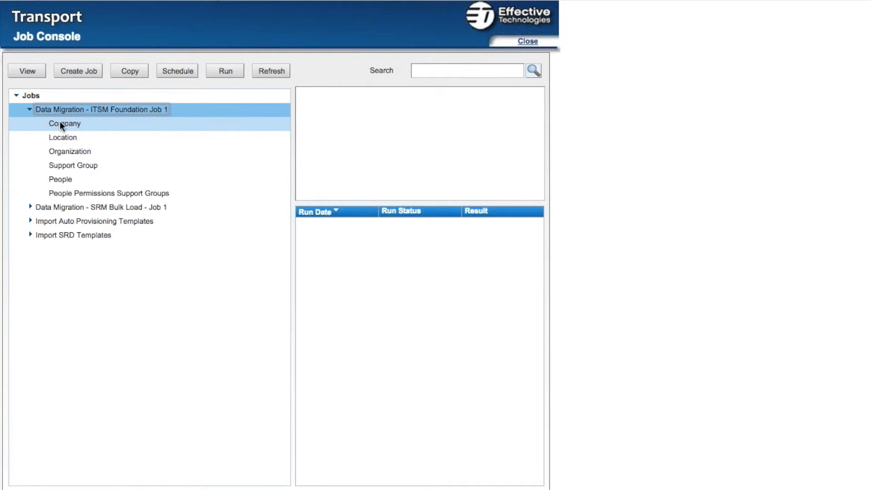
left_click(29, 110)
key("Down")
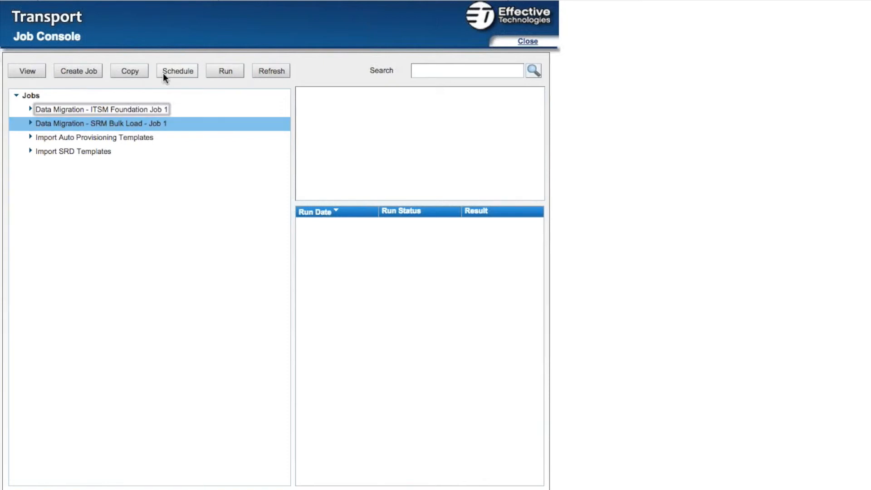
- Expand Data Migration - ITSM Foundation Job 1, run the whole job, and refresh its run status
left_click(31, 110)
left_click(72, 125)
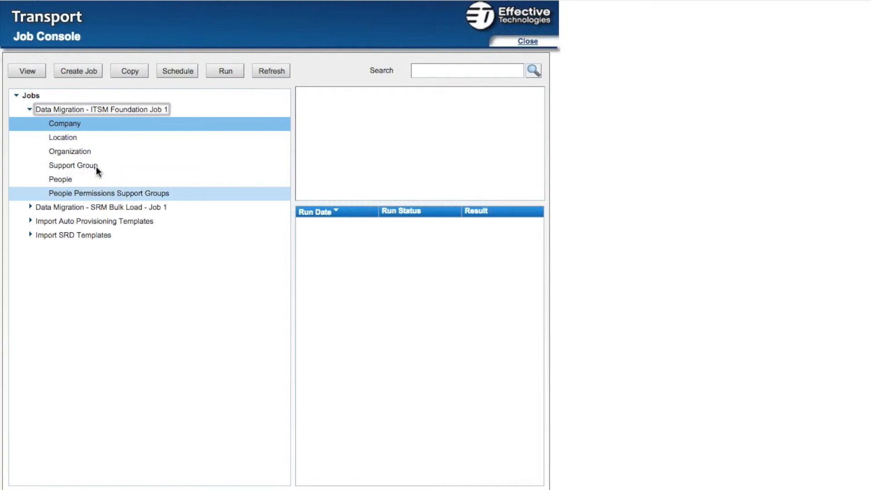
left_click(103, 109)
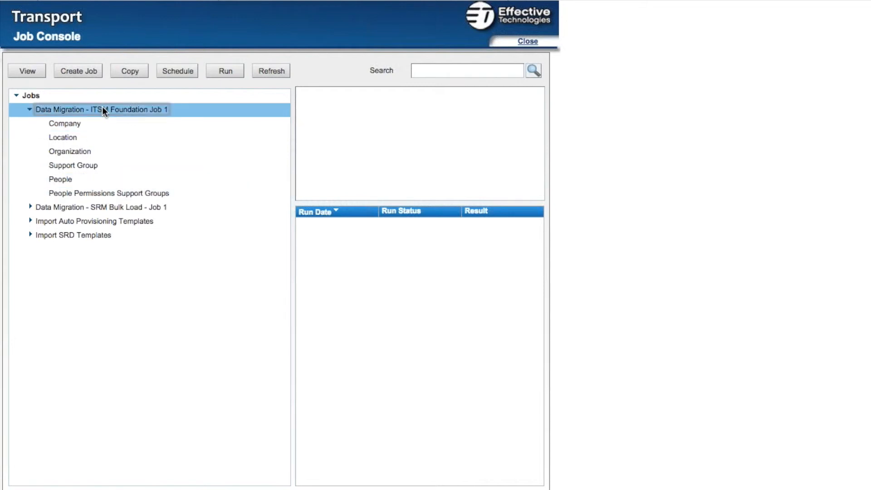
left_click(234, 68)
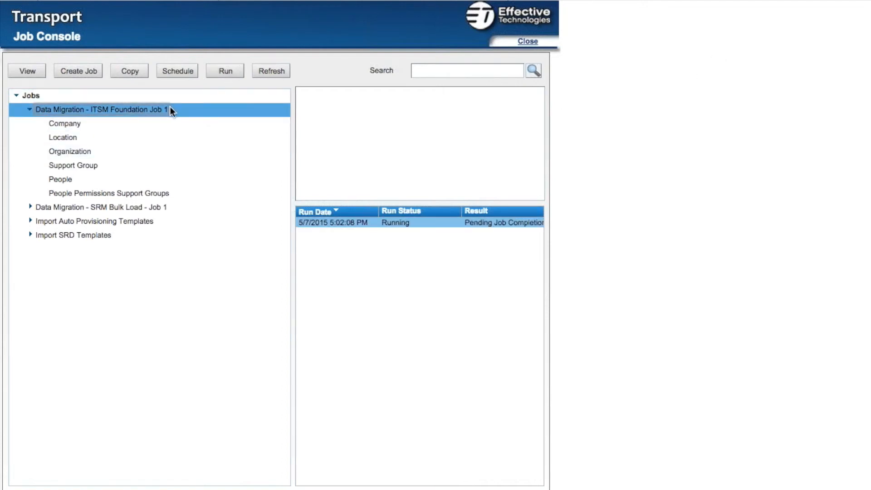
left_click(274, 75)
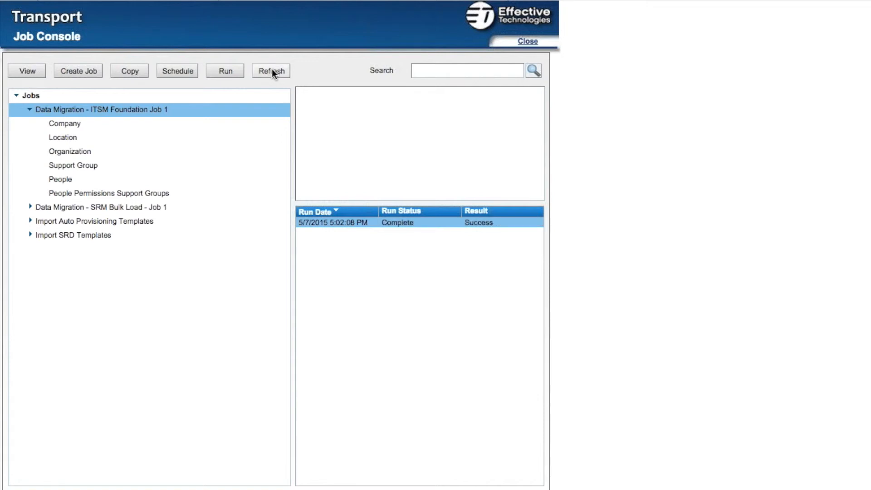
- Open the job's run instance and review the results for Company, Location, Organization and People Permissions Support Groups
double_click(405, 224)
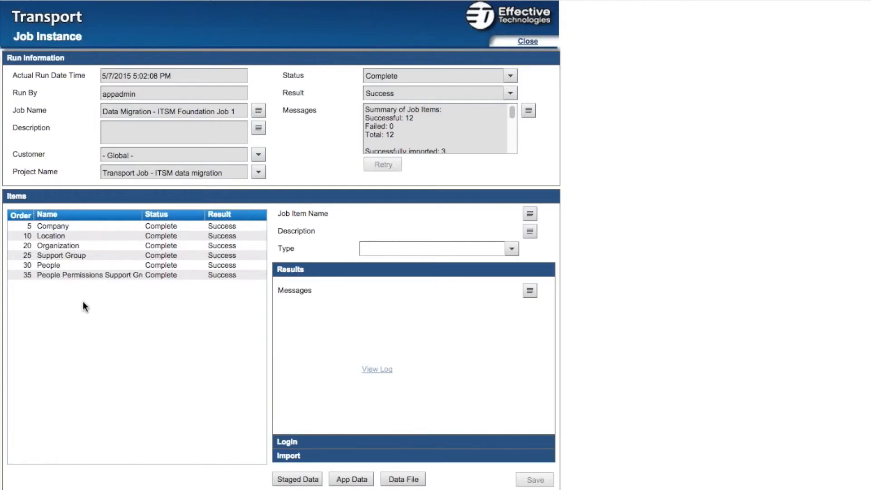
left_click(129, 229)
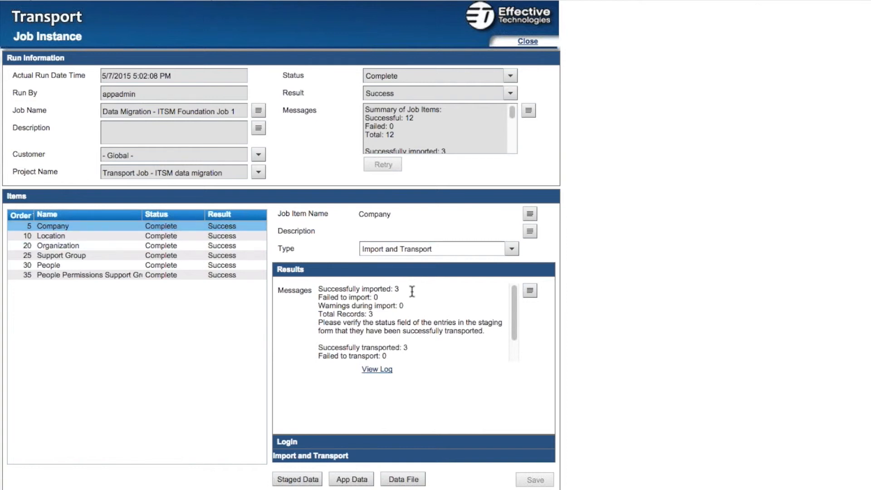
left_click(231, 234)
left_click(228, 243)
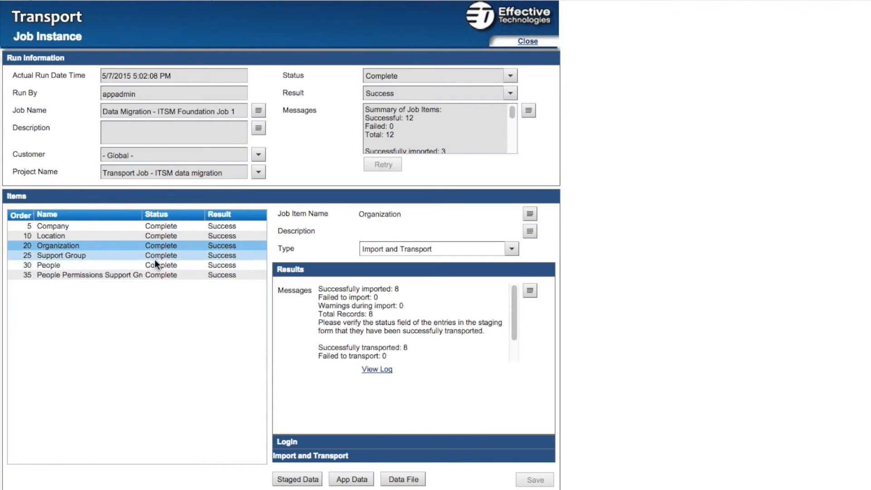
left_click(146, 275)
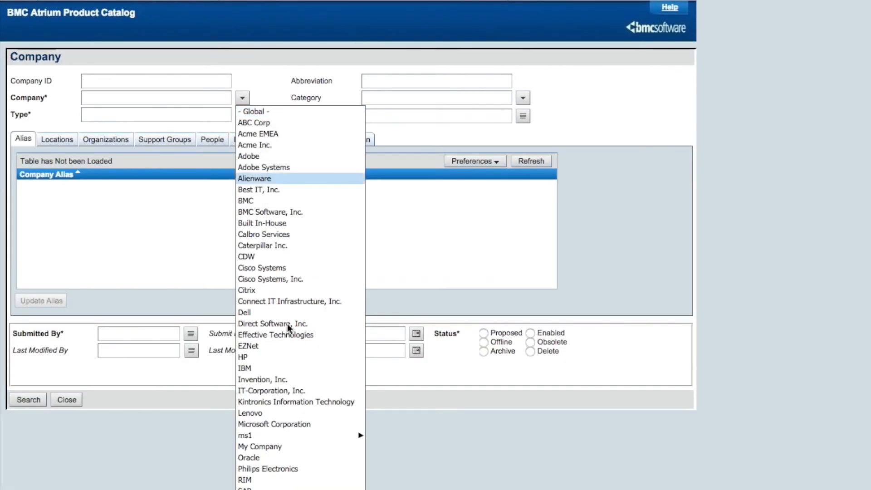
- Search the Company form for Titan Systems and review its locations, organizations, support groups and people
left_click(282, 489)
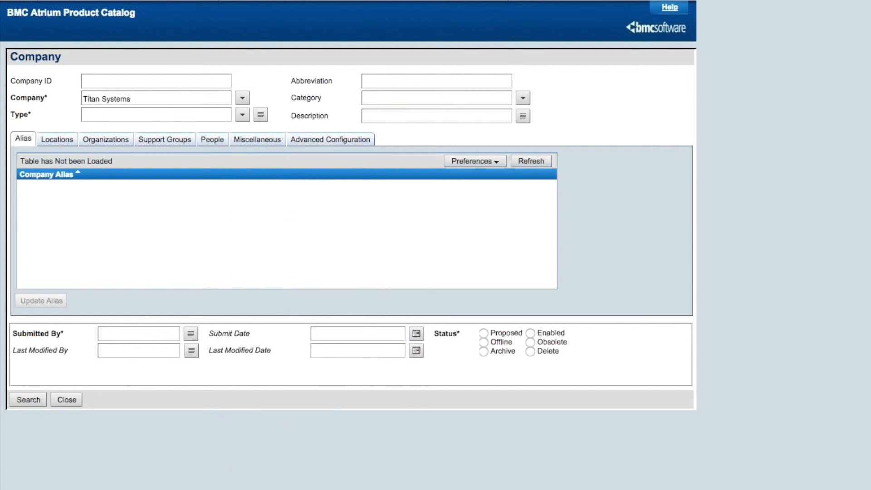
left_click(27, 401)
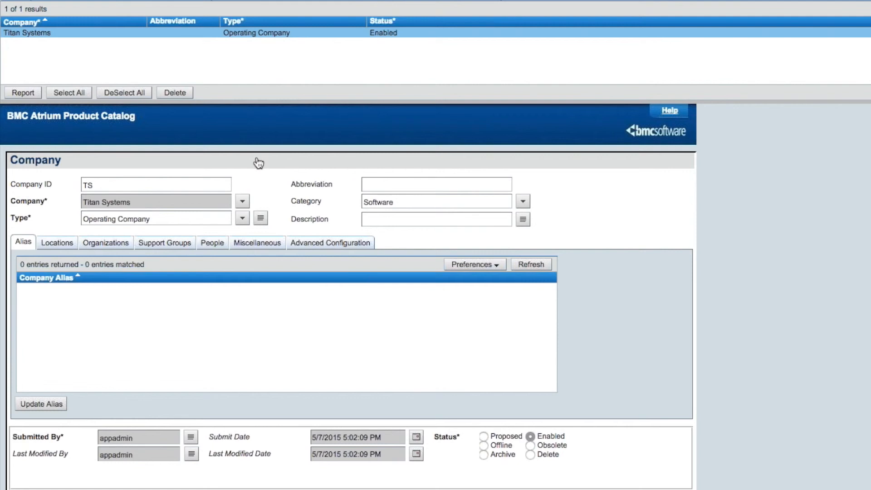
left_click(72, 244)
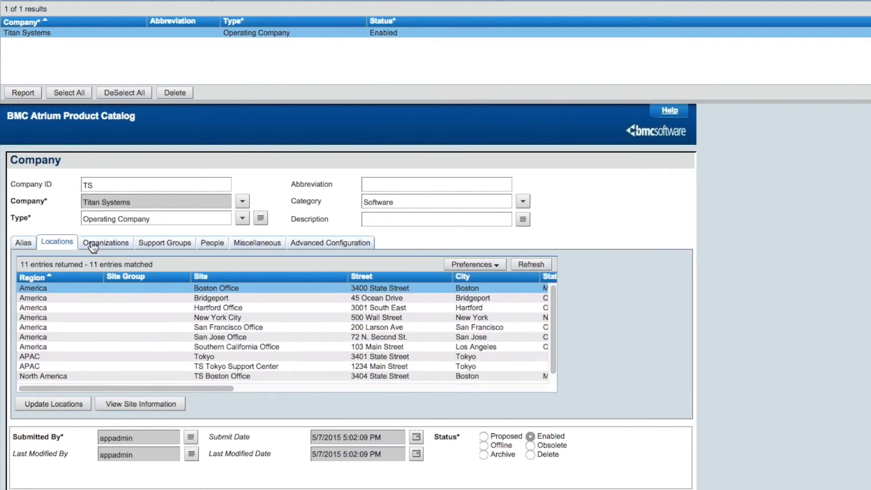
left_click(107, 243)
left_click(175, 246)
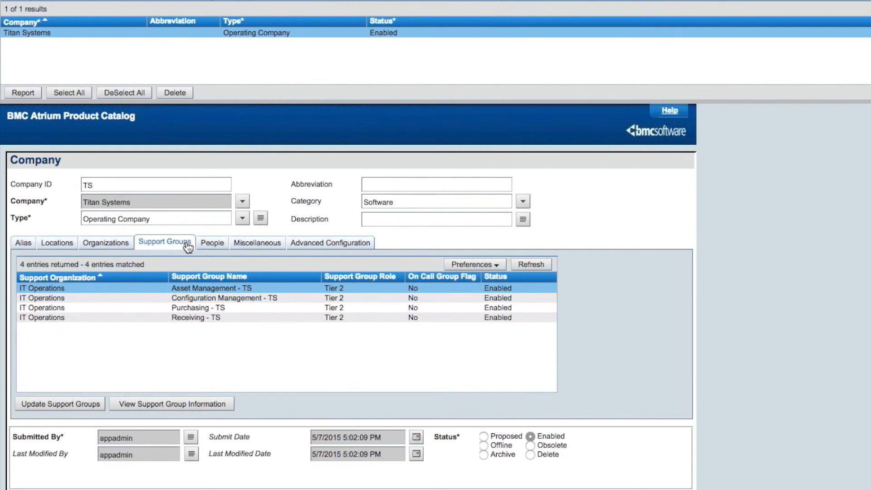
left_click(213, 245)
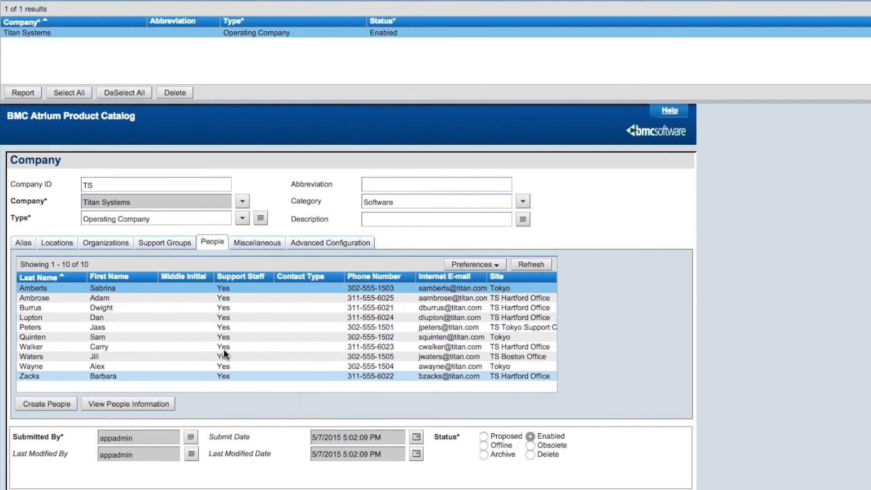
- Open the third listed Titan Systems person's record and review the login/access details and support groups
double_click(216, 307)
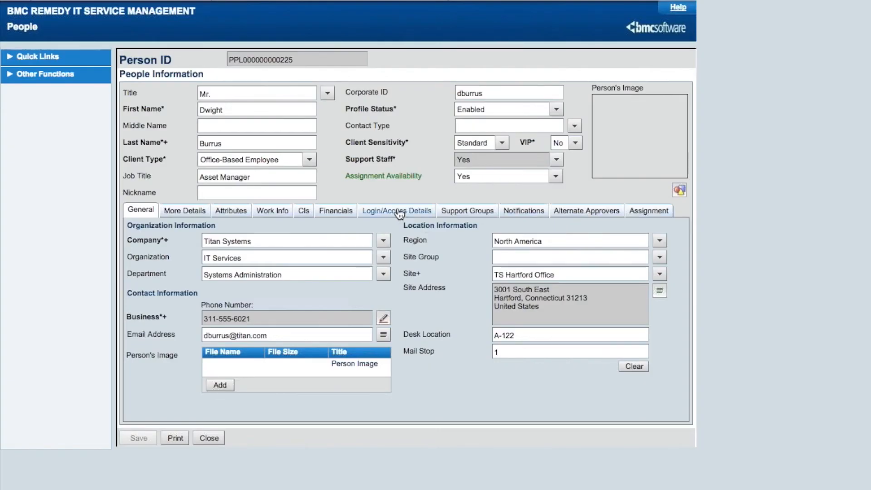
left_click(399, 212)
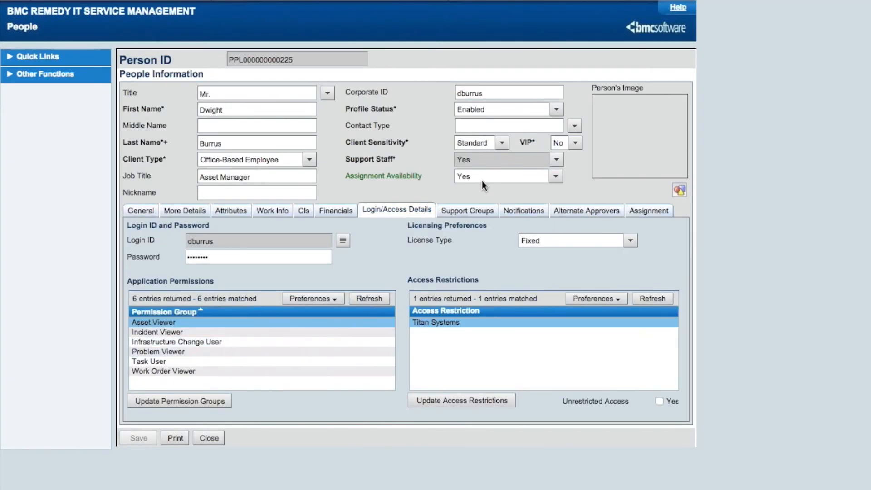
left_click(456, 216)
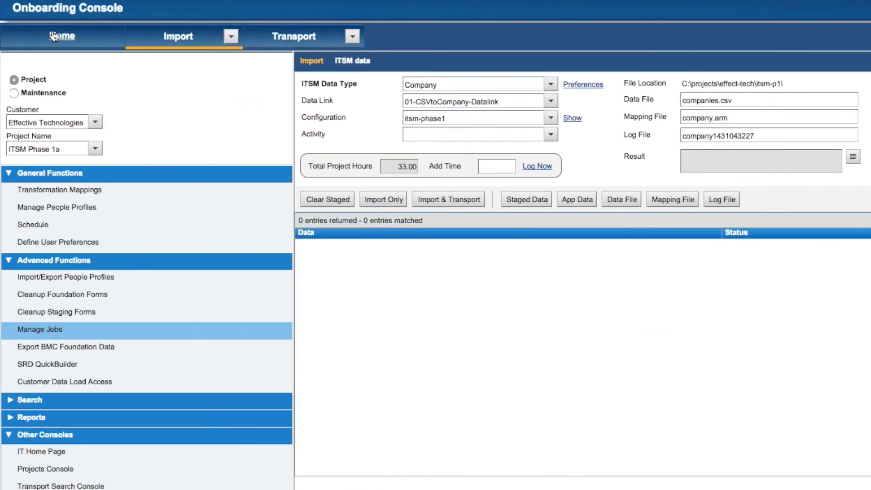
- Return to the Onboarding Console's home page to show the ITSM Phase 1a project overview
left_click(54, 36)
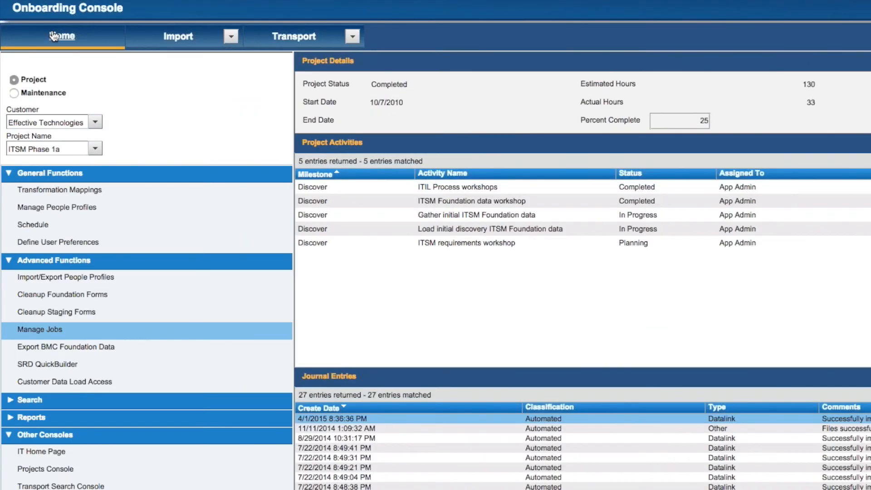